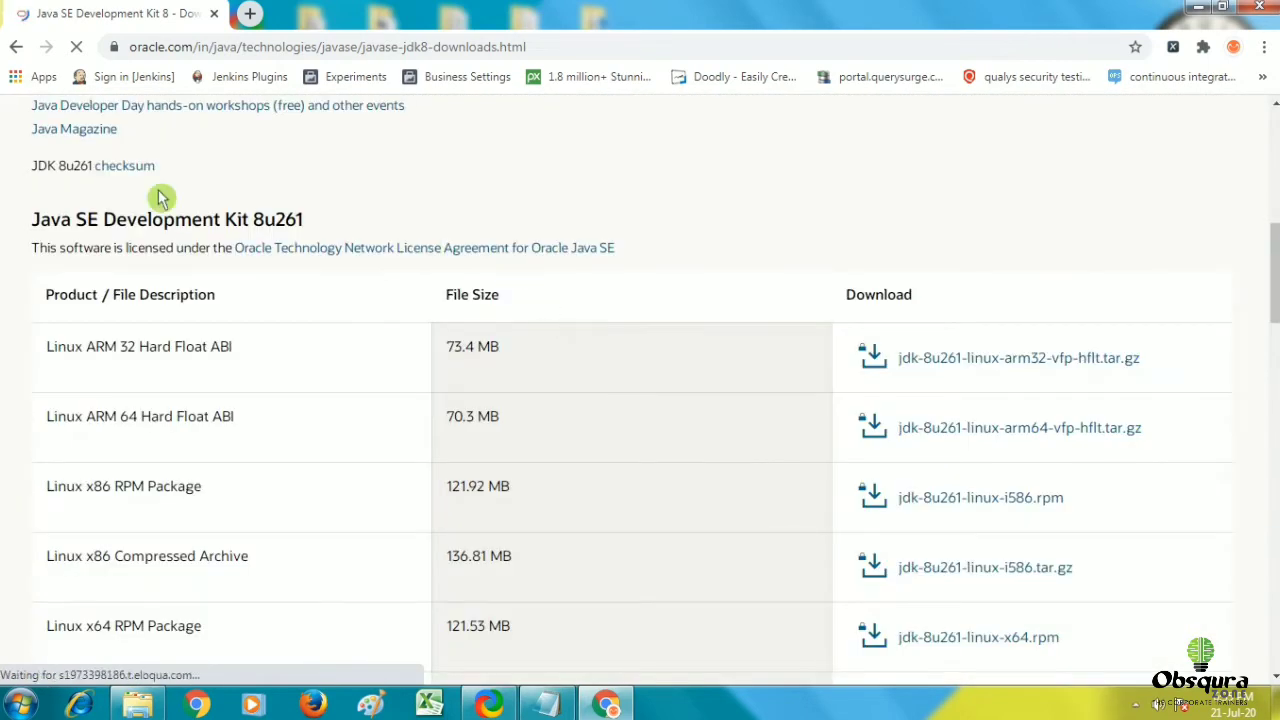
Request jdk-8u261-windows-x64.exe under Windows x64 and accept the Oracle license agreement.
scroll(100, 215, down, 1)
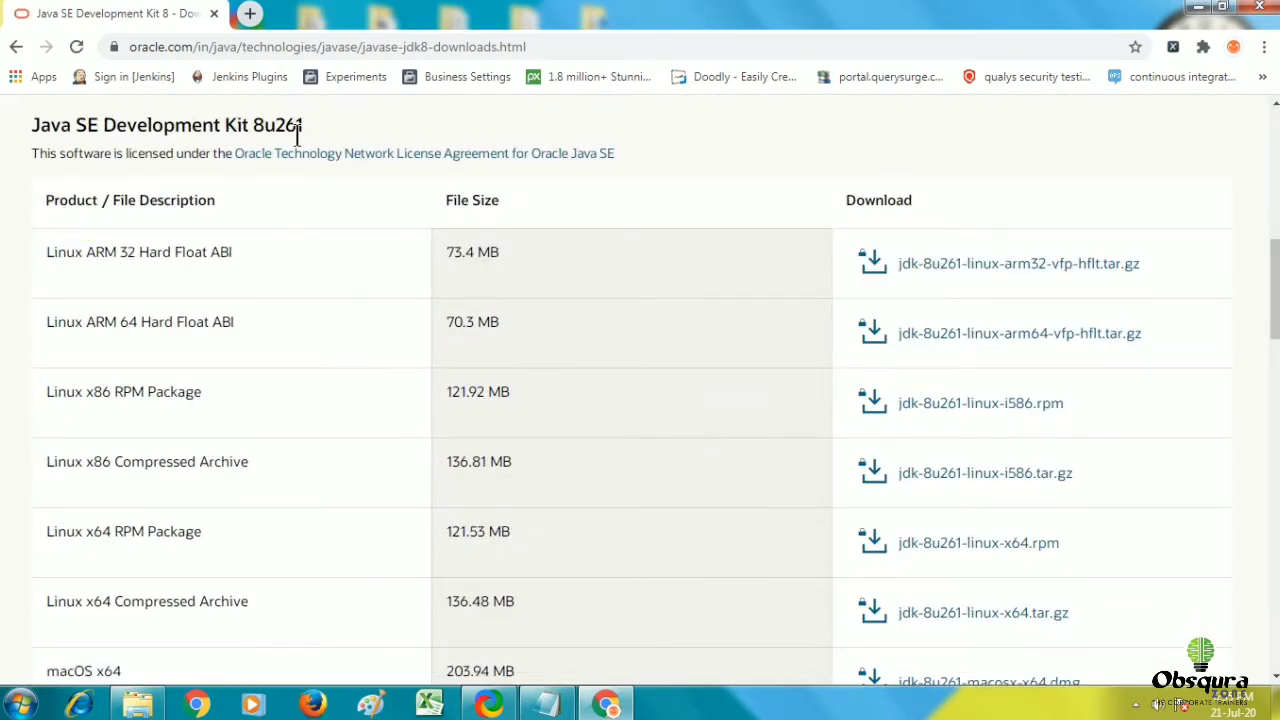
scroll(289, 314, down, 6)
scroll(320, 285, down, 1)
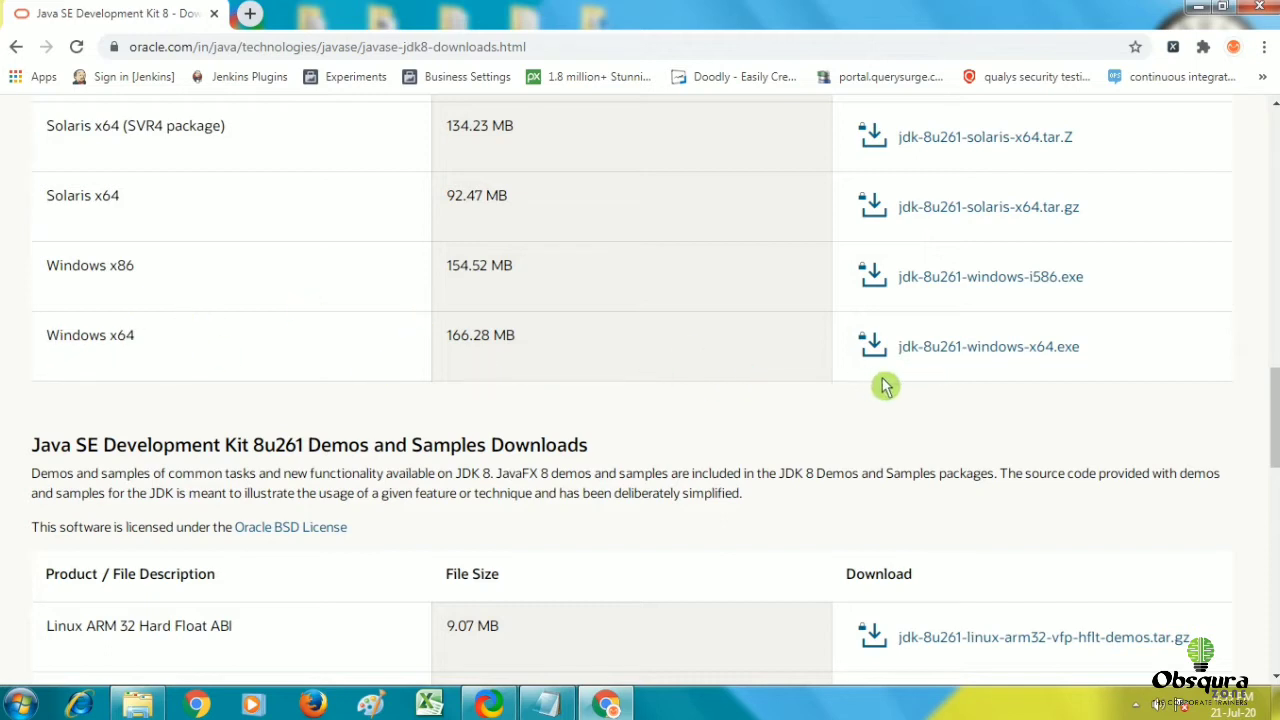
click(985, 350)
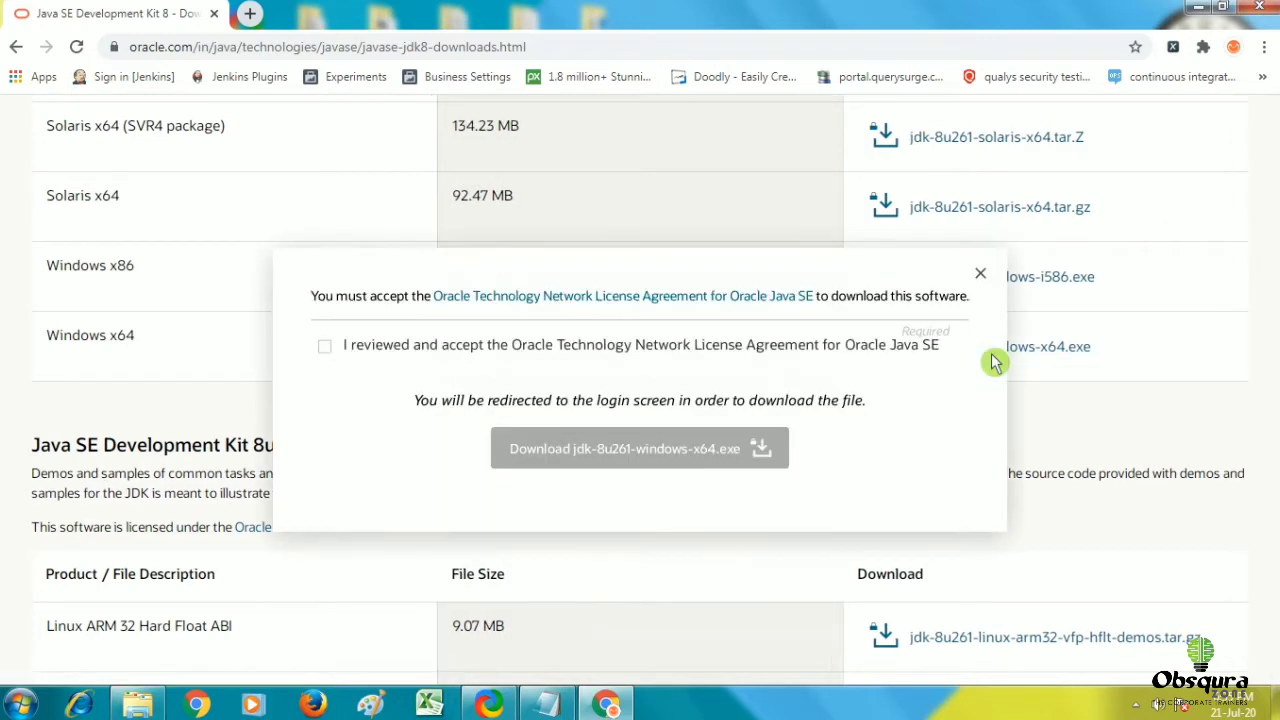
click(325, 346)
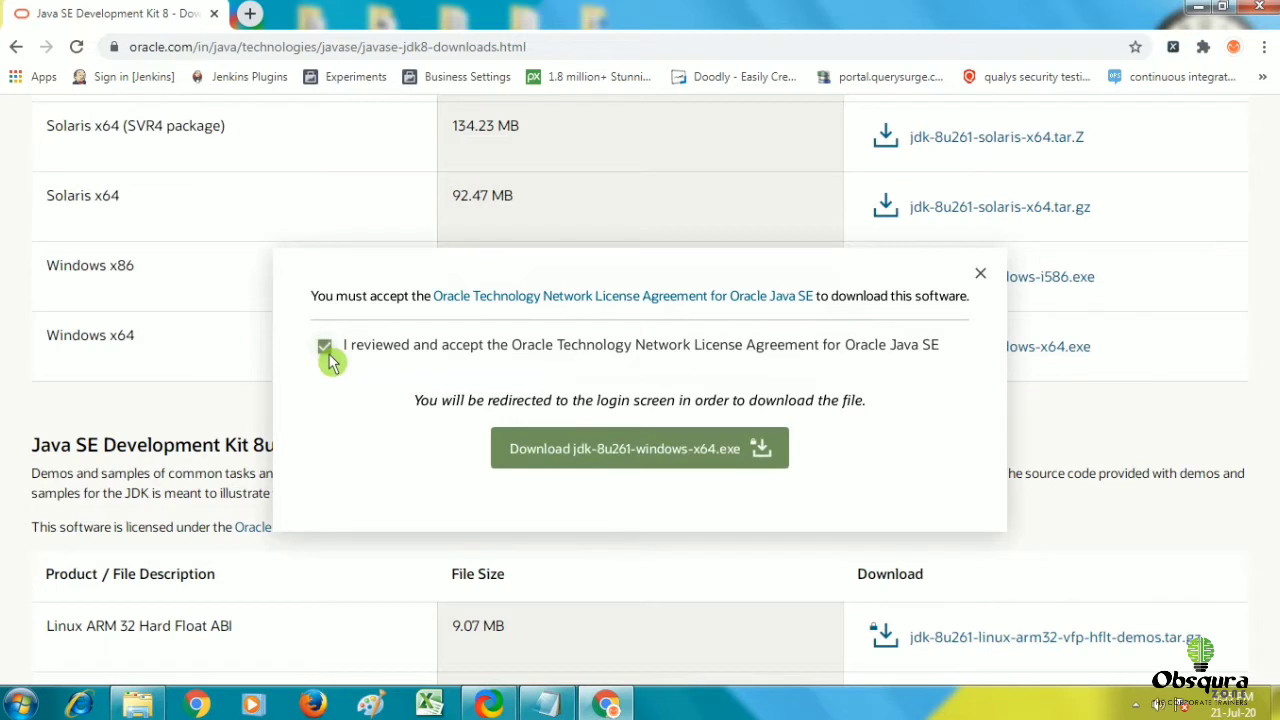
click(679, 459)
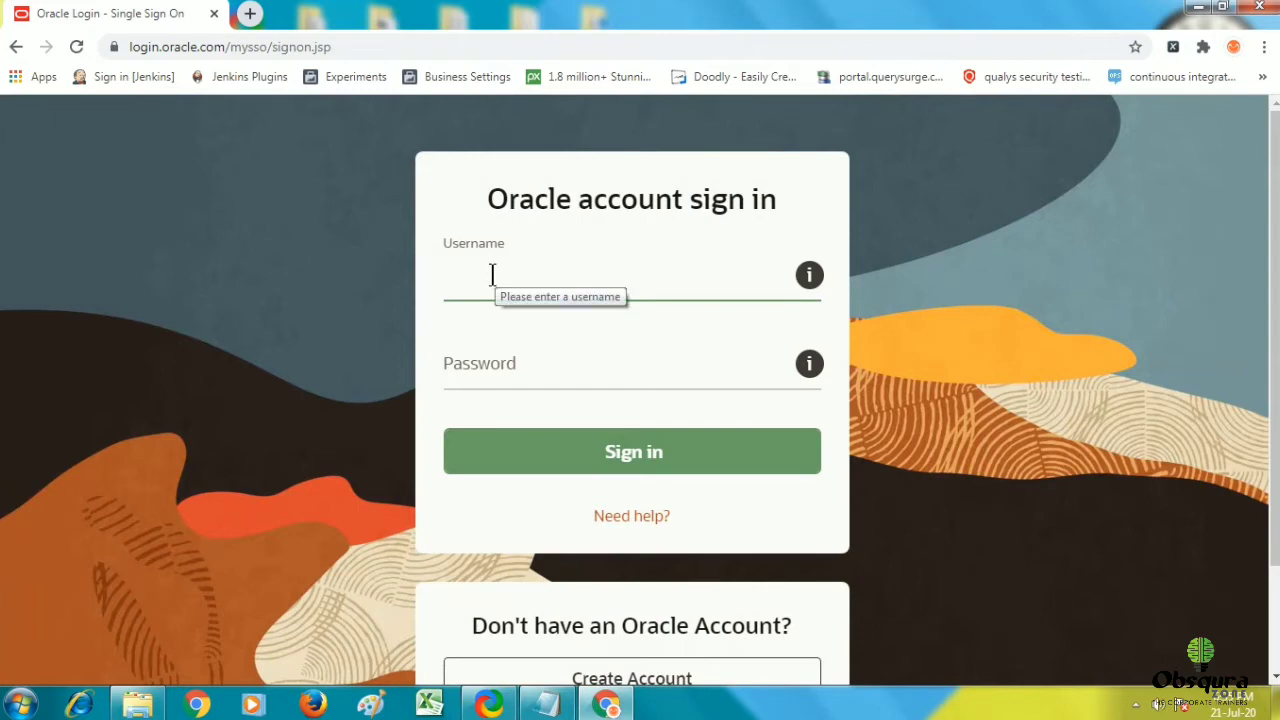
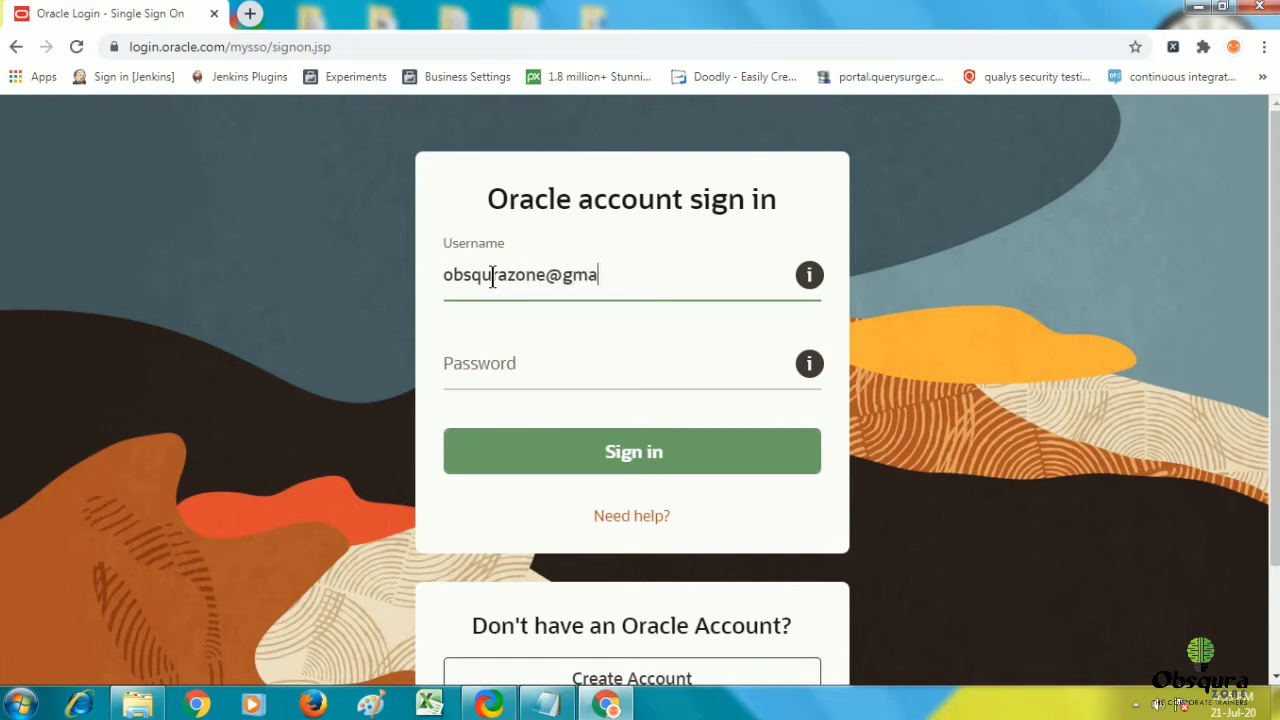
Enter the Oracle account e-mail and move to the password field.
key(Tab)
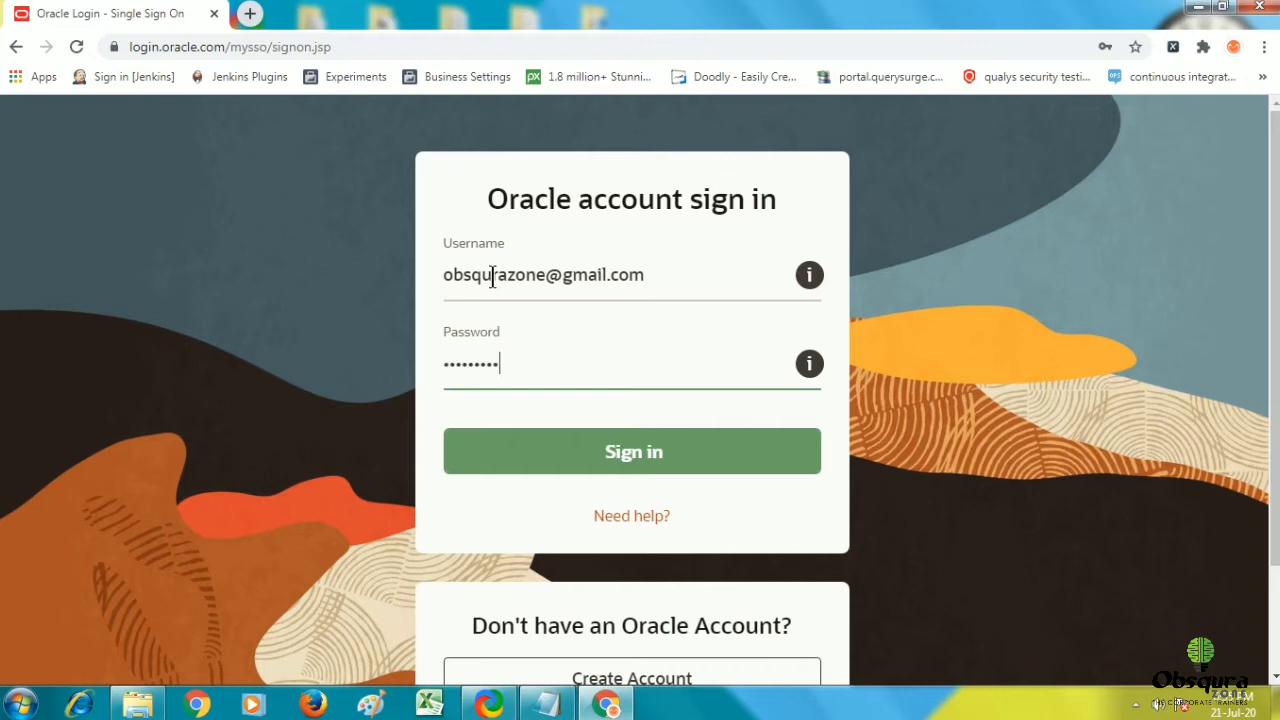
scroll(800, 352, down, 2)
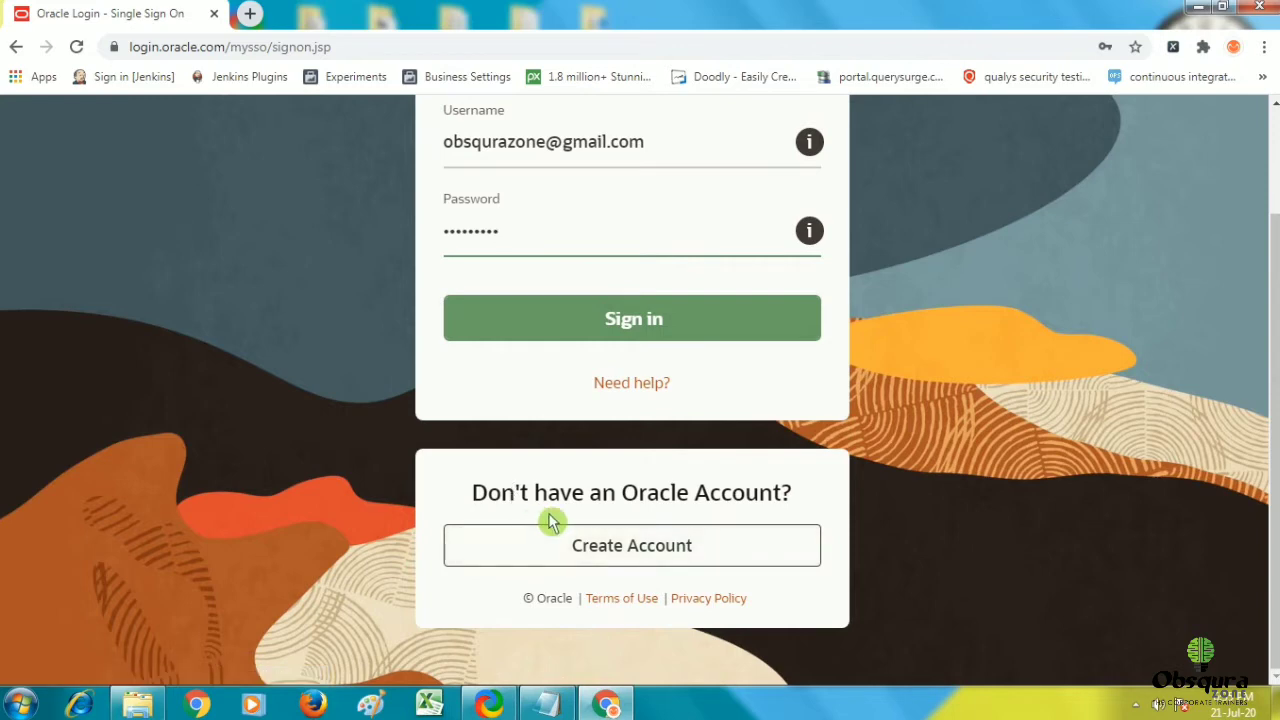
Look over the Create Account form, then return to the sign-in page and sign in.
click(660, 555)
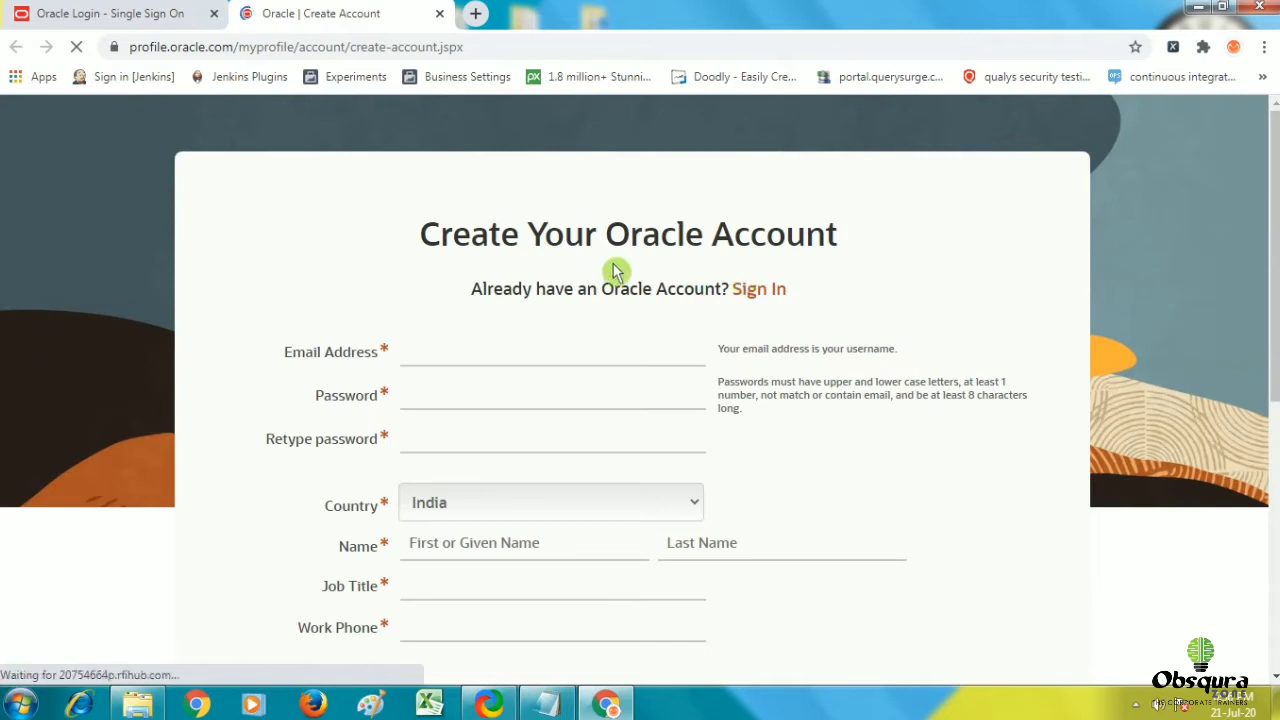
scroll(431, 300, down, 2)
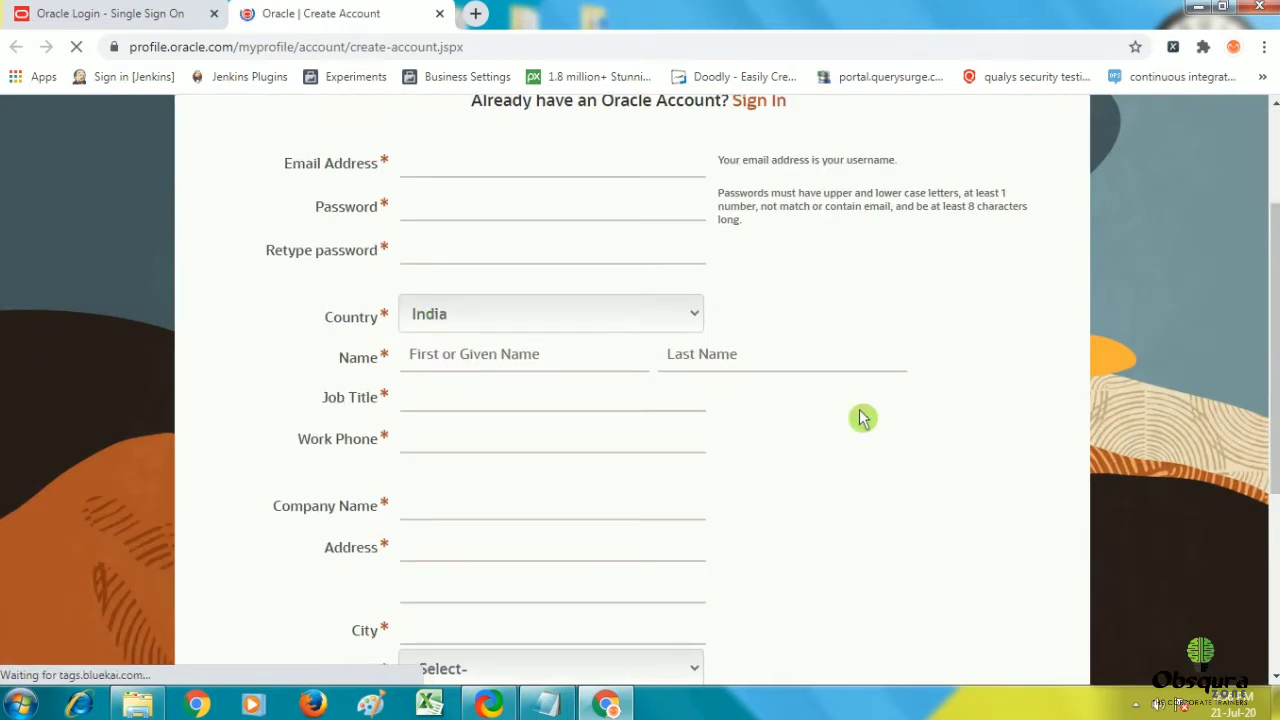
scroll(850, 410, down, 4)
scroll(777, 449, up, 5)
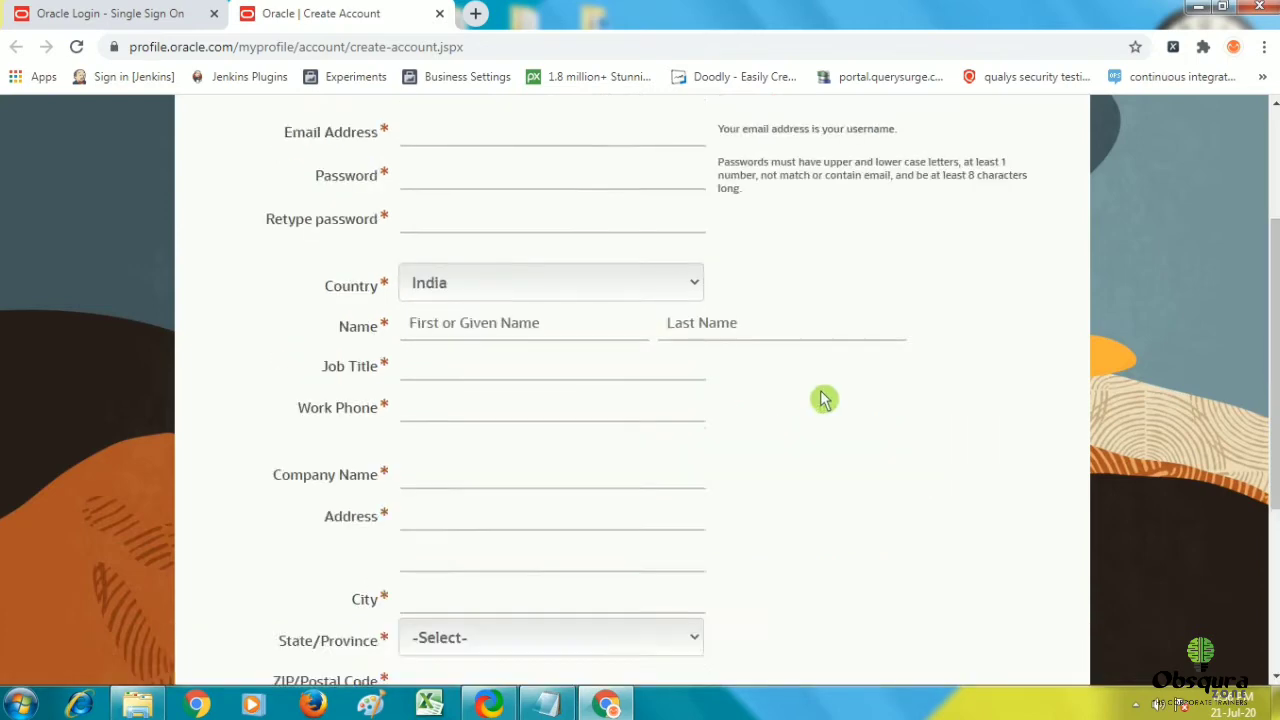
scroll(828, 395, up, 2)
click(120, 14)
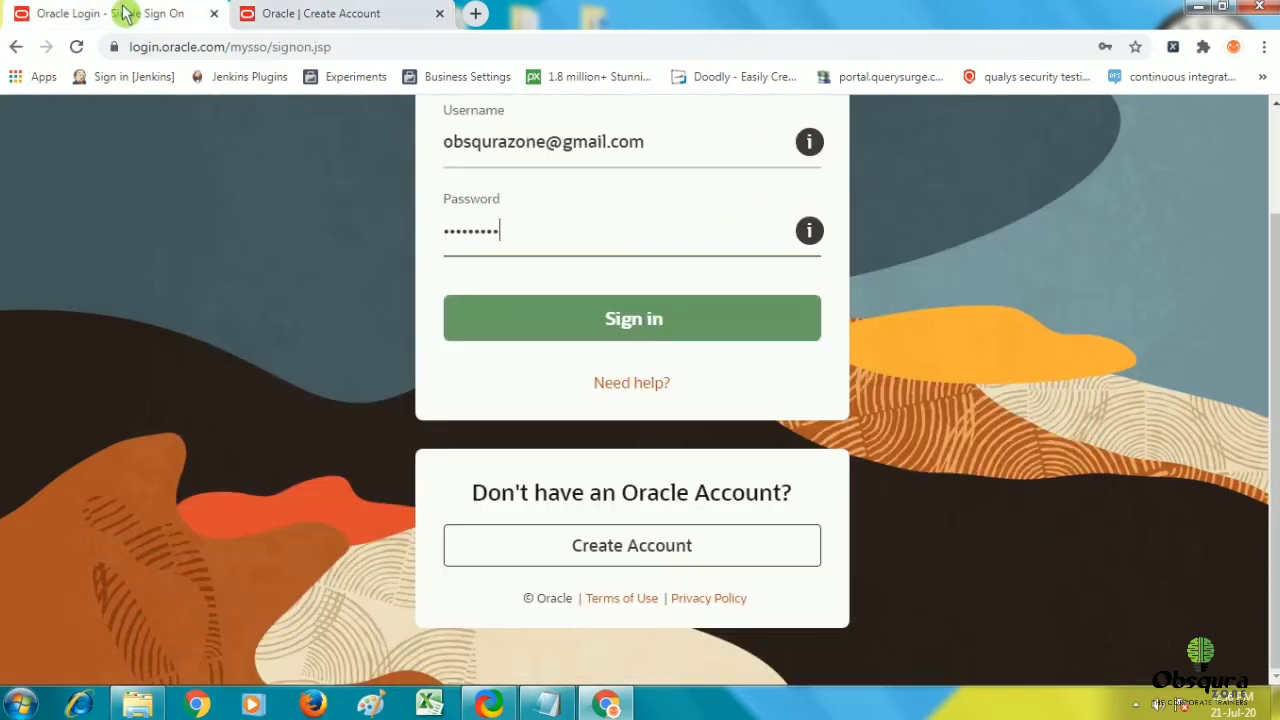
scroll(675, 338, up, 1)
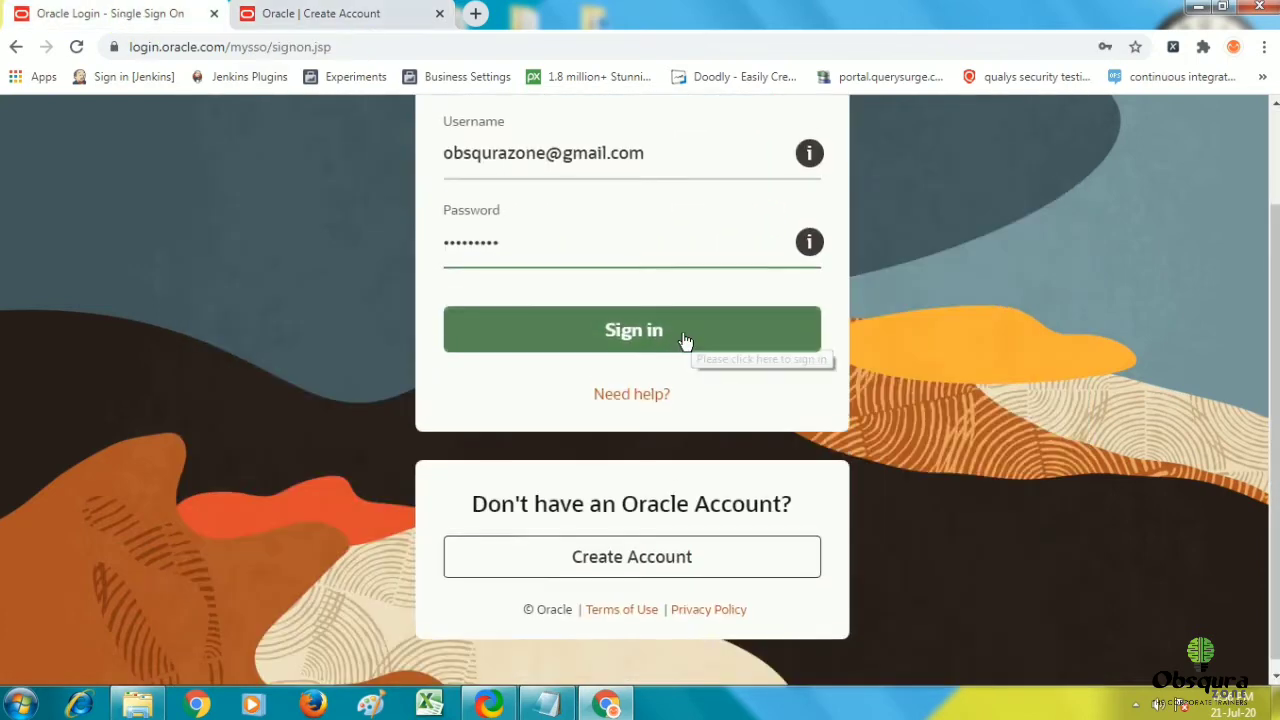
click(686, 429)
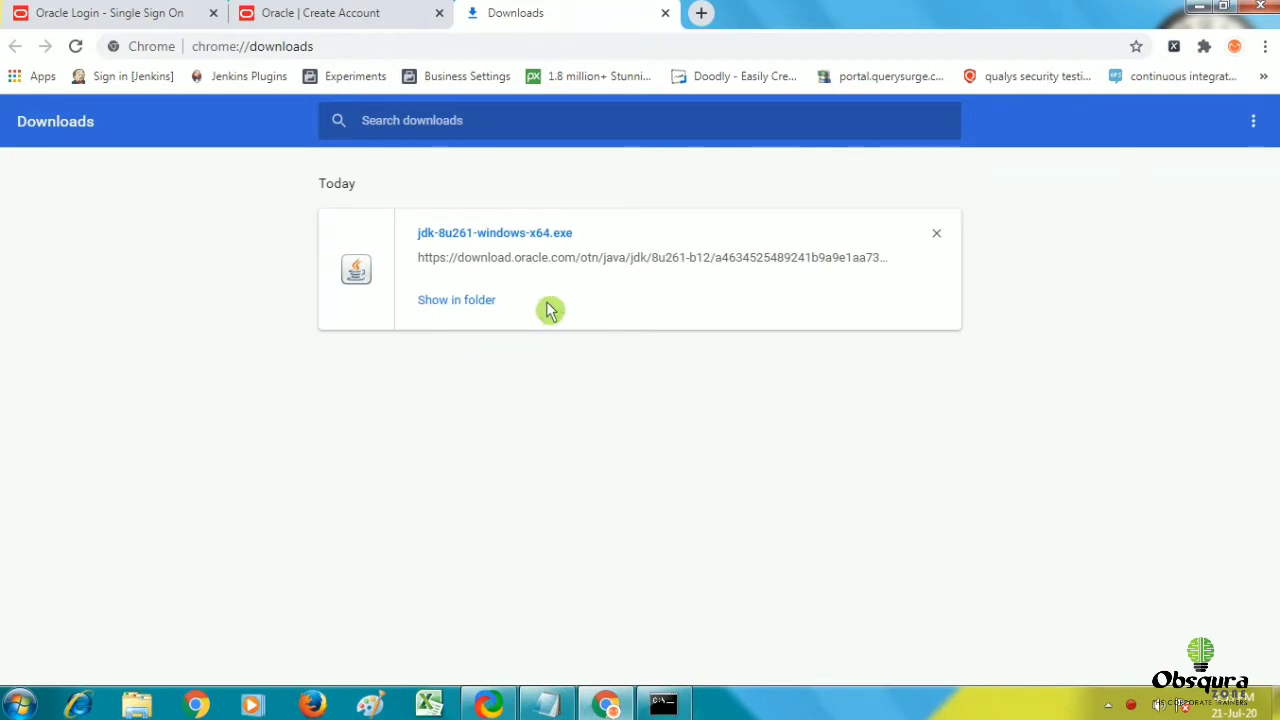
Run the downloaded jdk-8u261-windows-x64 installer as administrator from the Downloads folder.
click(469, 305)
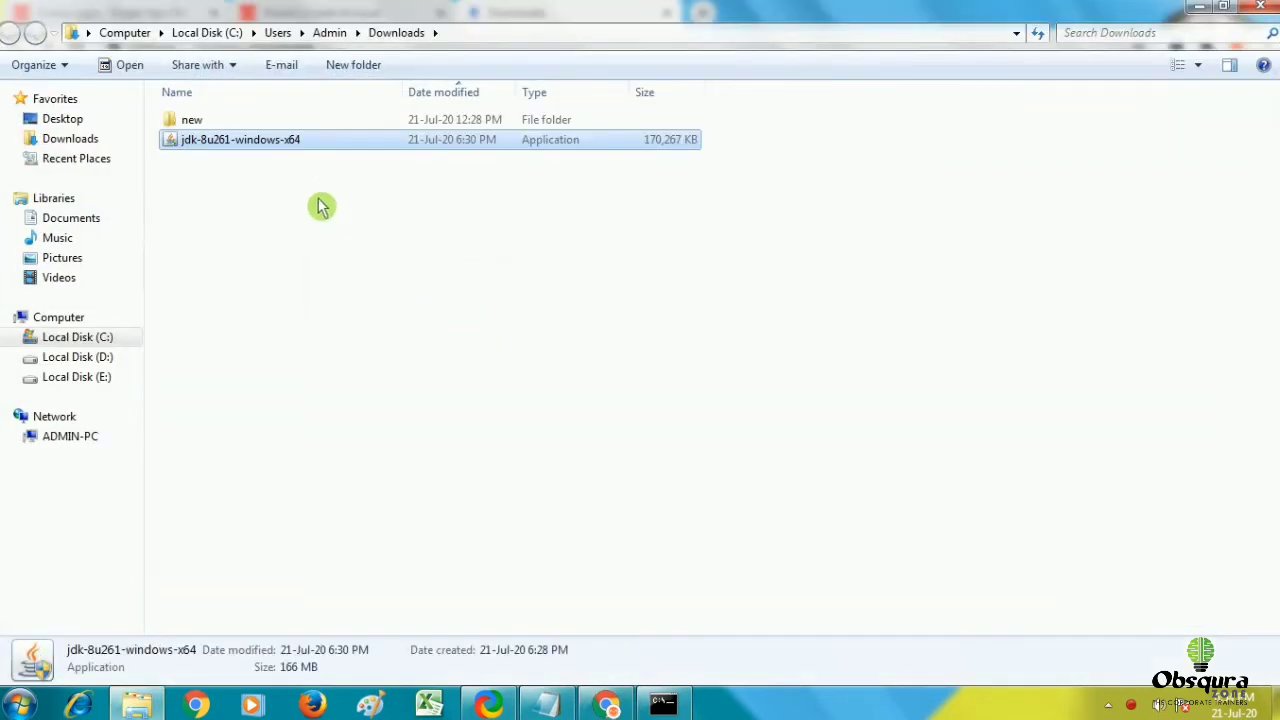
right_click(250, 137)
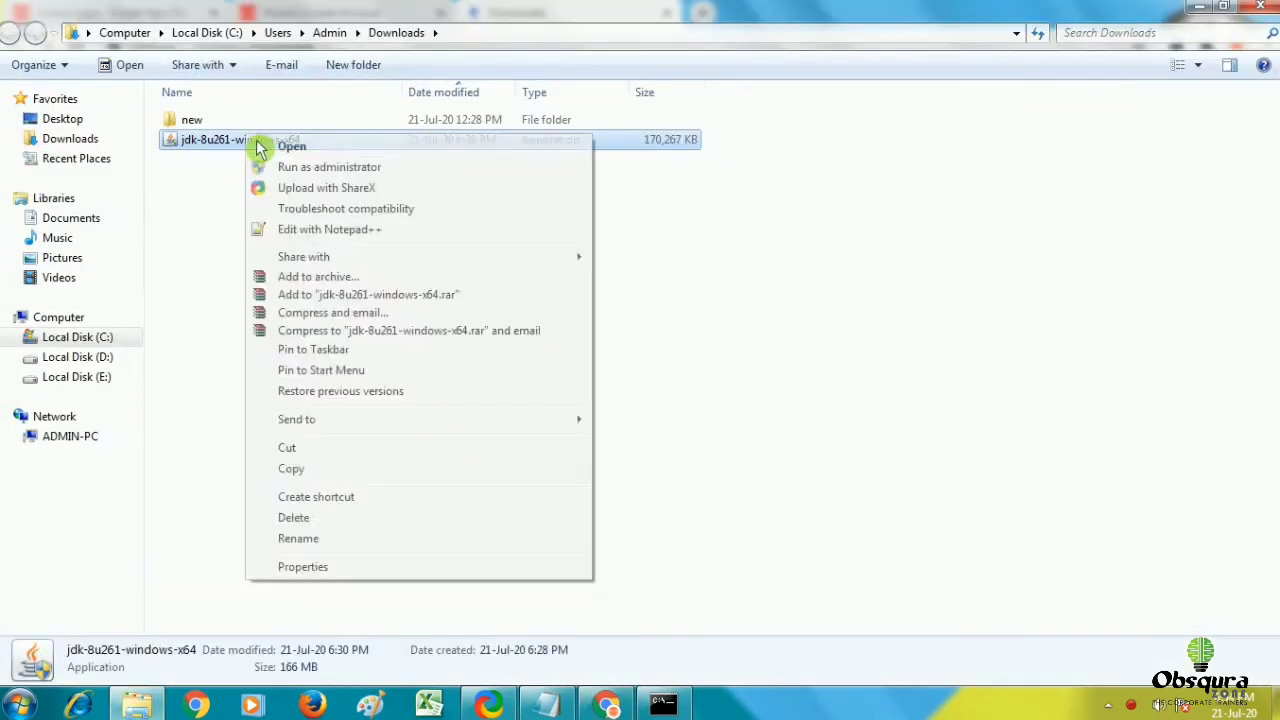
click(288, 166)
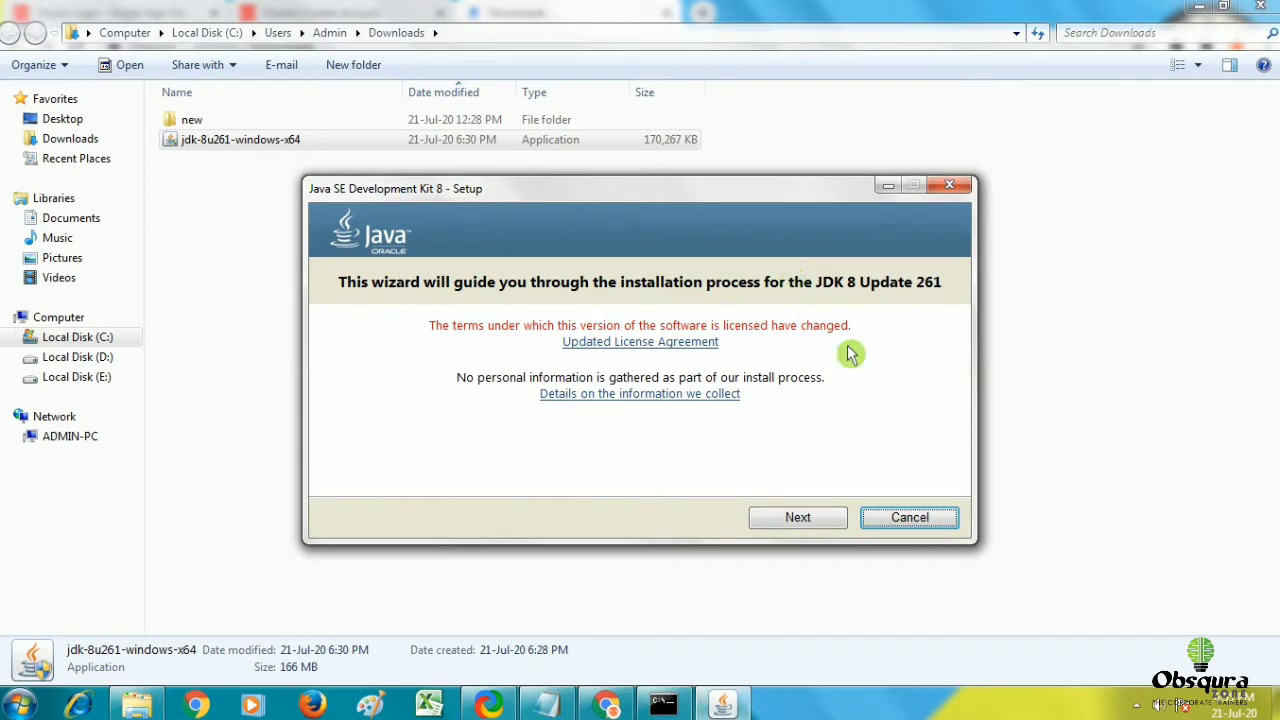
Install the JDK with default features to C:\Program Files\Java\jdk1.8.0_261.
click(797, 519)
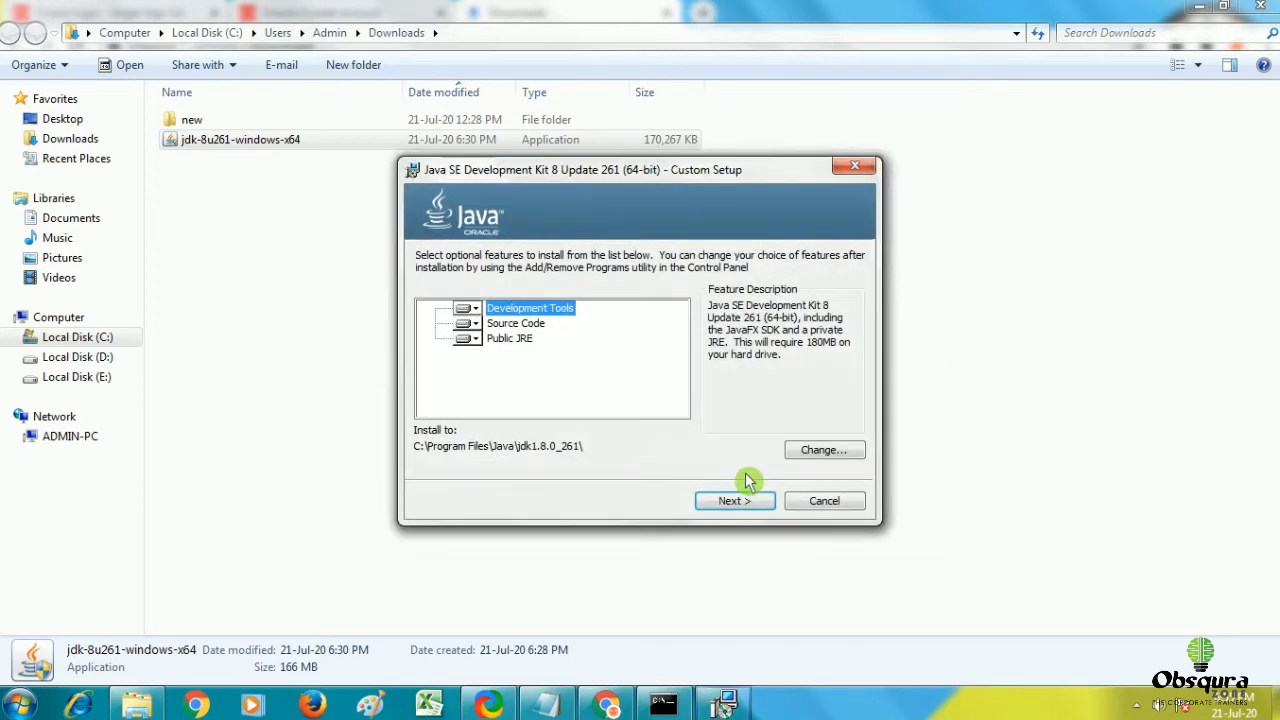
click(742, 500)
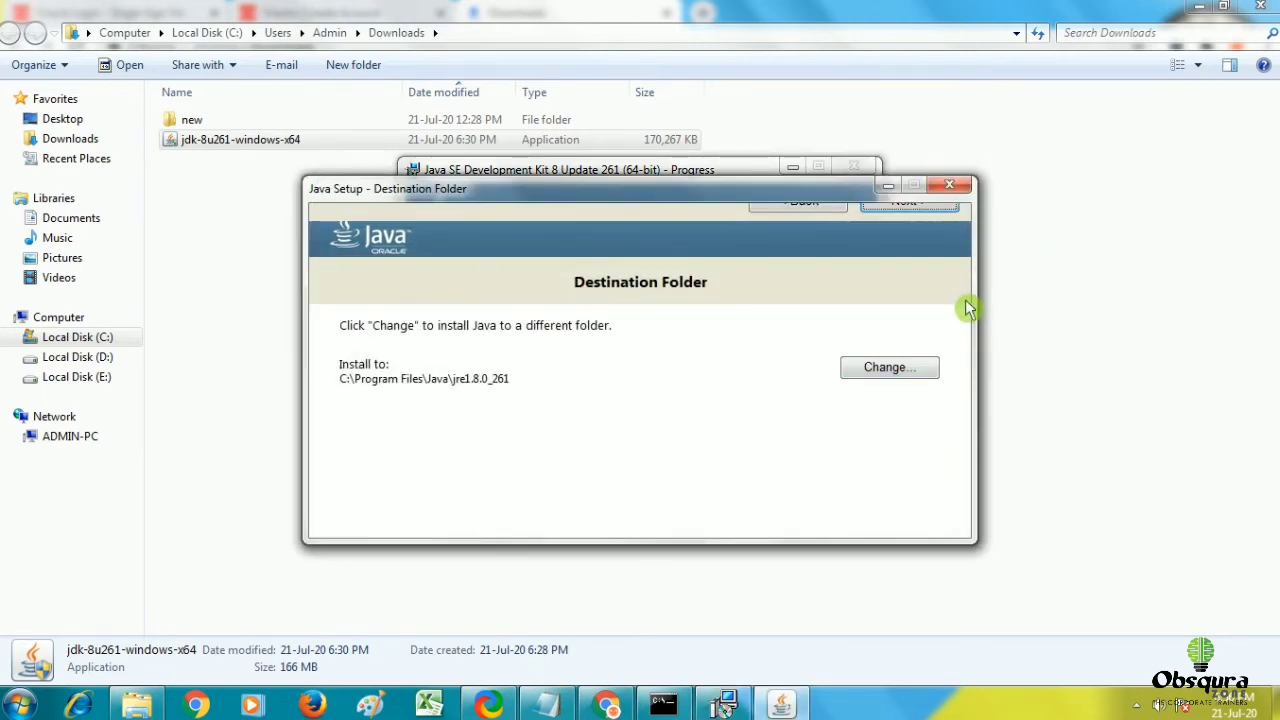
Accept the JRE folder C:\Program Files\Java\jre1.8.0_261 and close the finished installer.
key(Return)
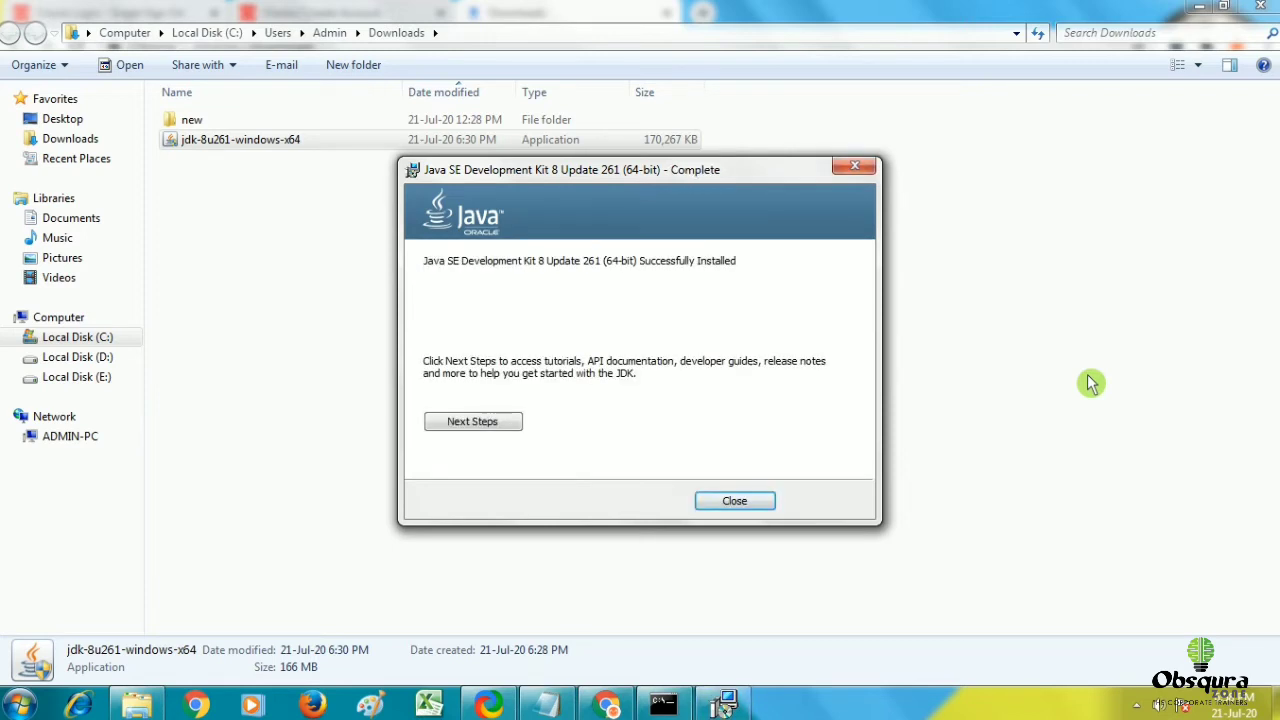
click(733, 503)
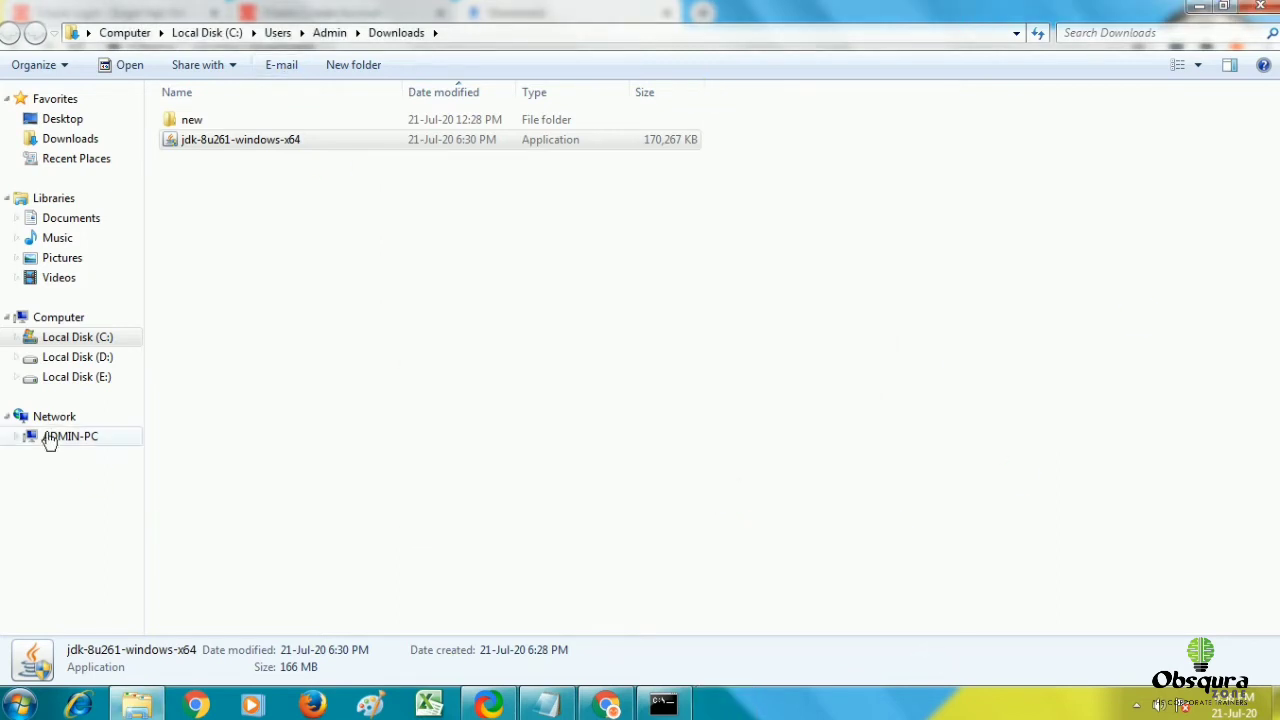
Navigate to C:\Program Files\Java\jdk1.8.0_261\bin and select its path in the address bar.
click(85, 344)
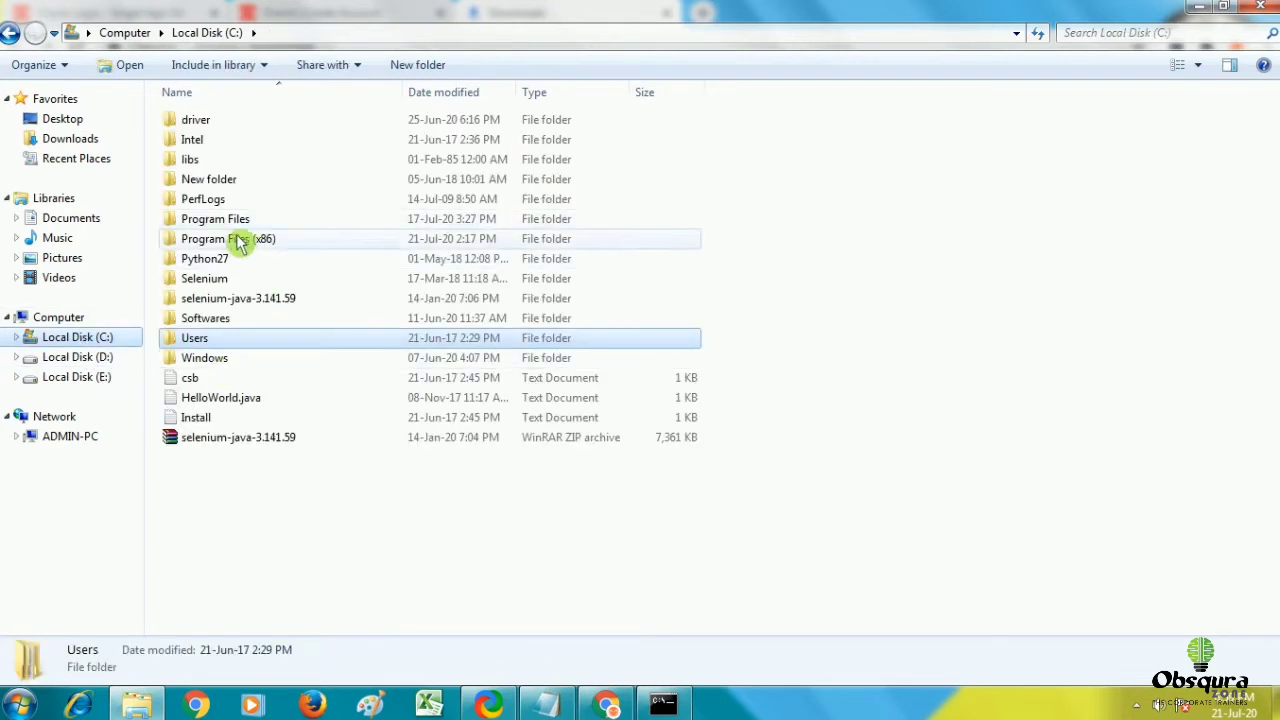
double_click(244, 222)
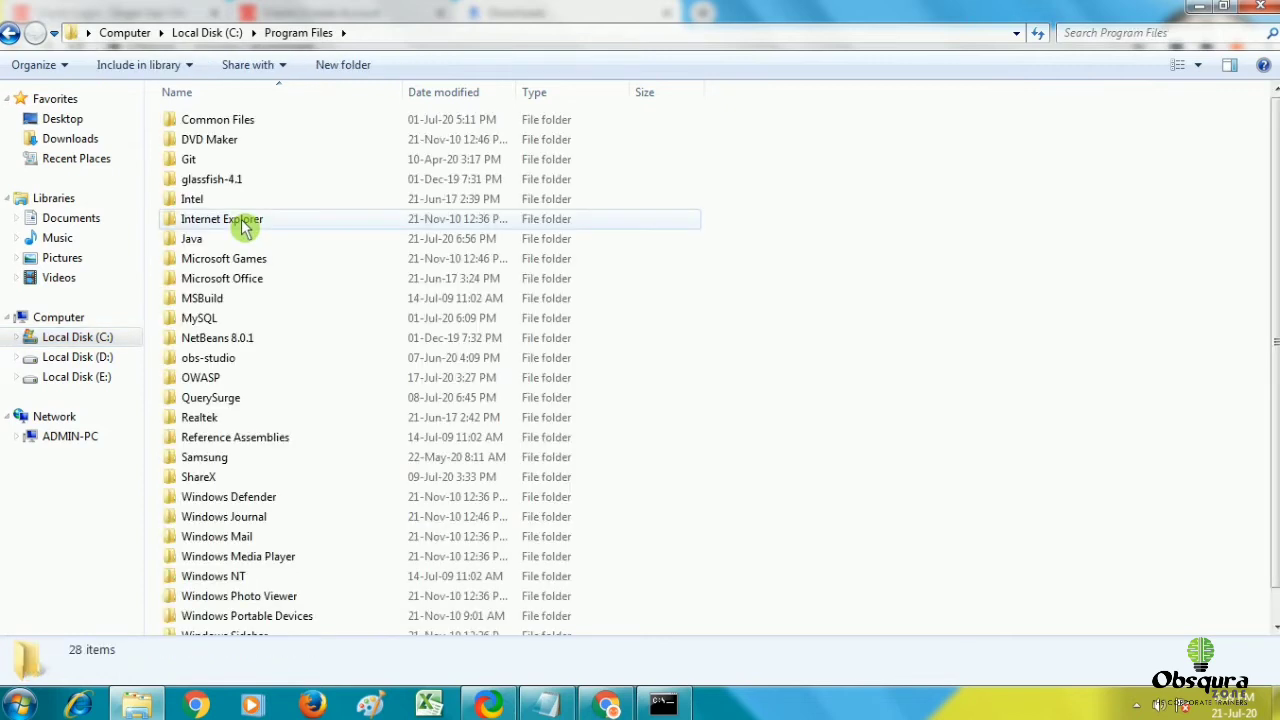
double_click(226, 242)
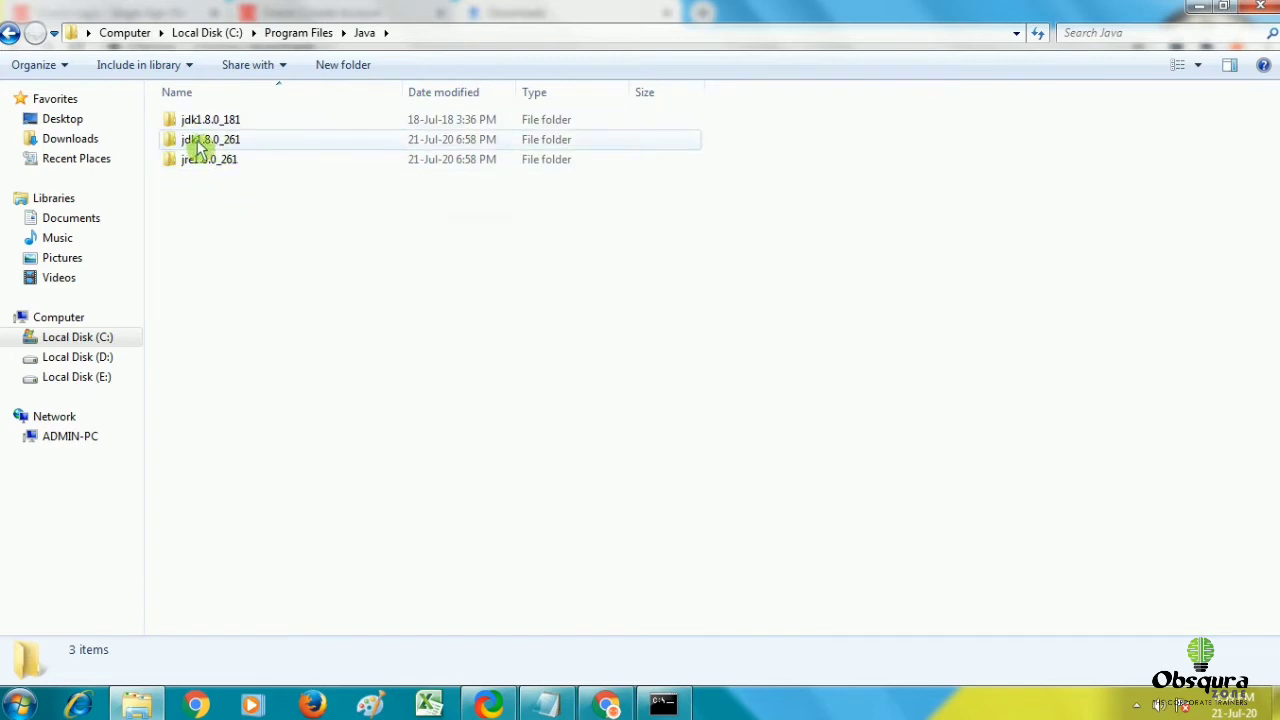
double_click(229, 142)
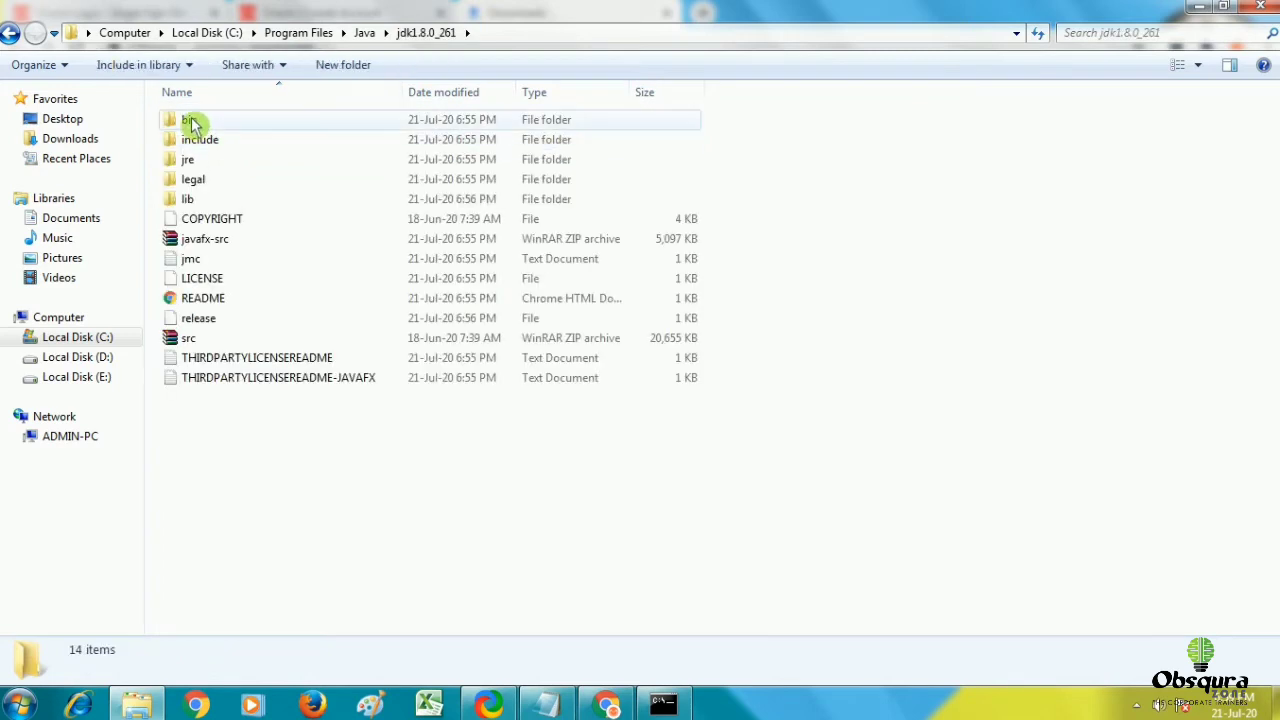
double_click(191, 120)
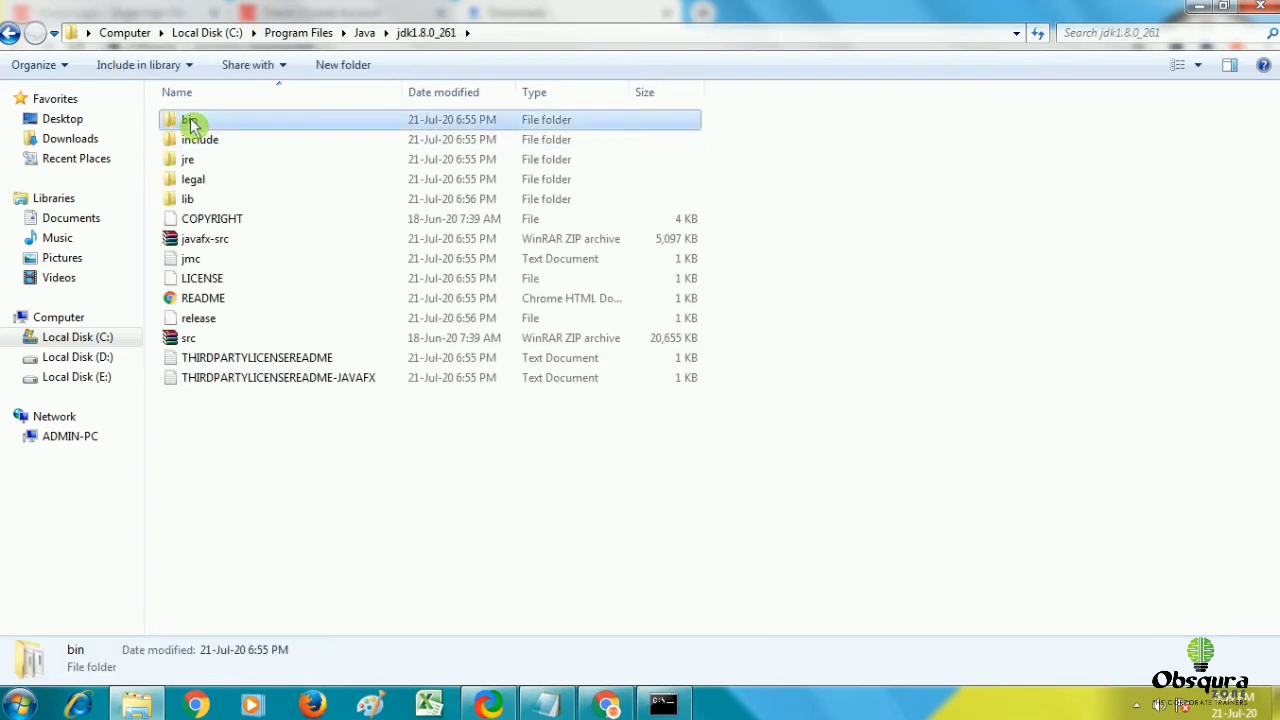
click(560, 36)
key(ctrl+c)
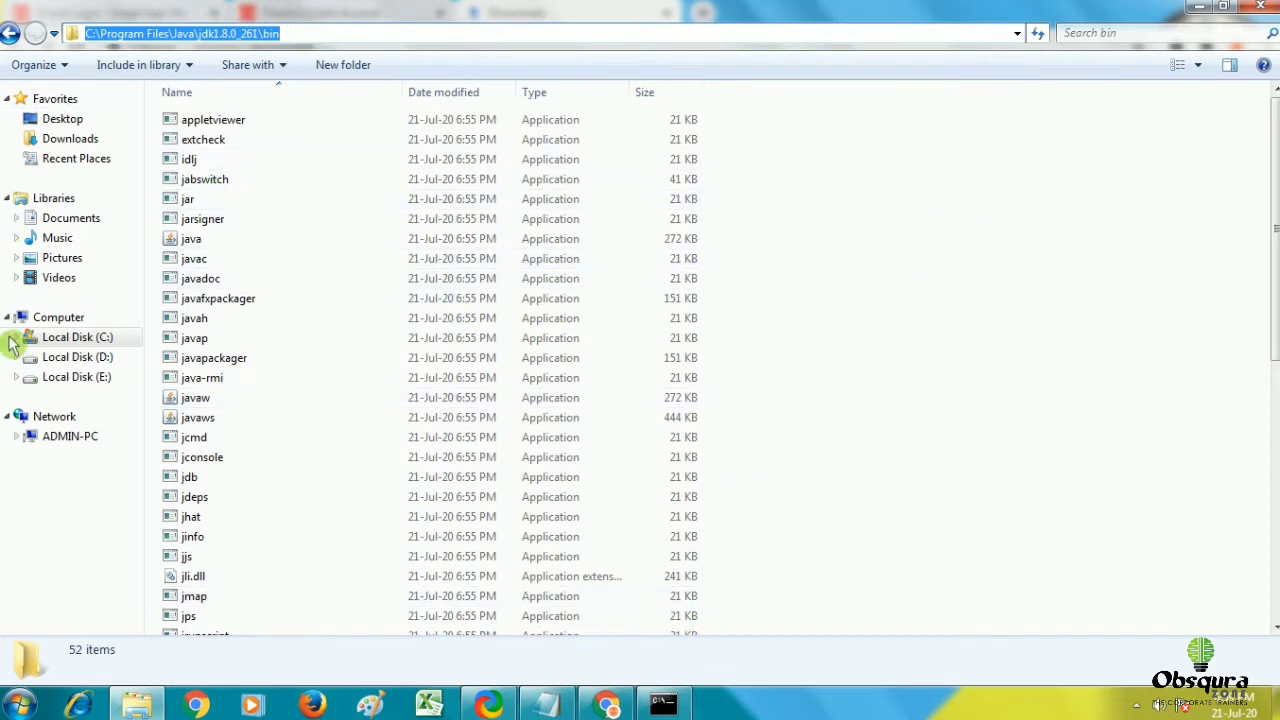
Reach Environment Variables via Computer Properties and Advanced system settings.
right_click(98, 320)
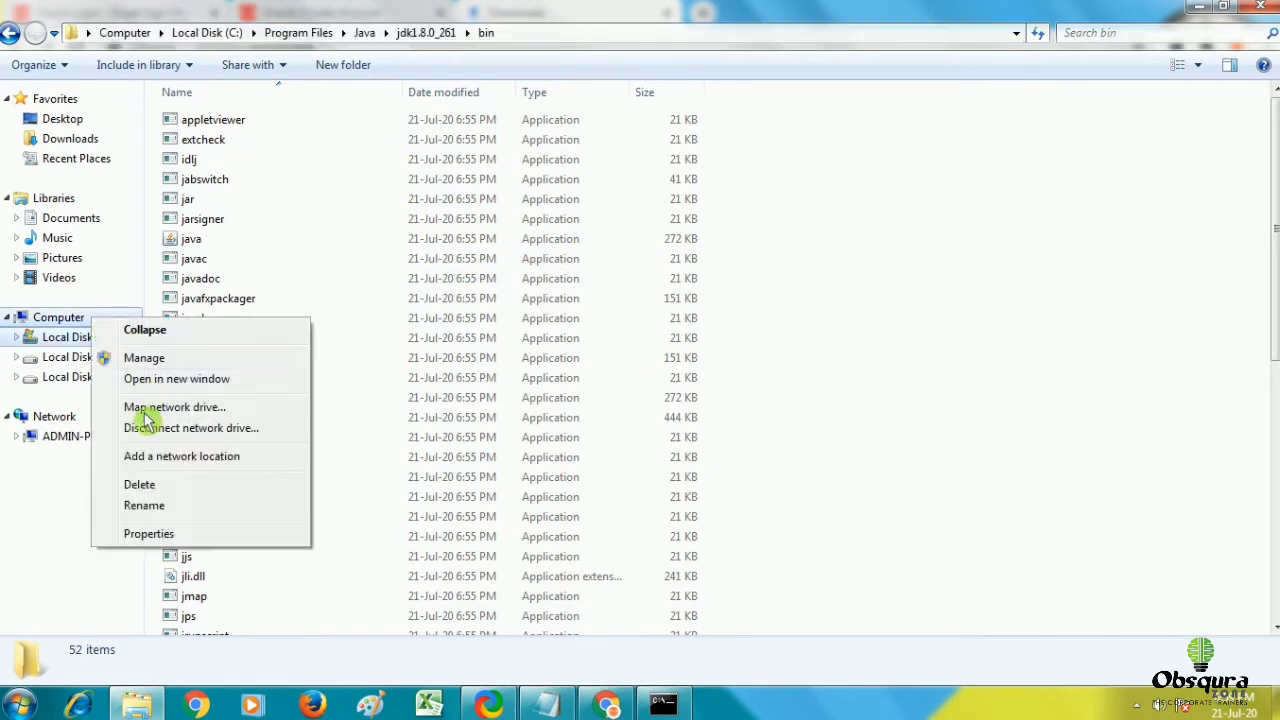
click(157, 534)
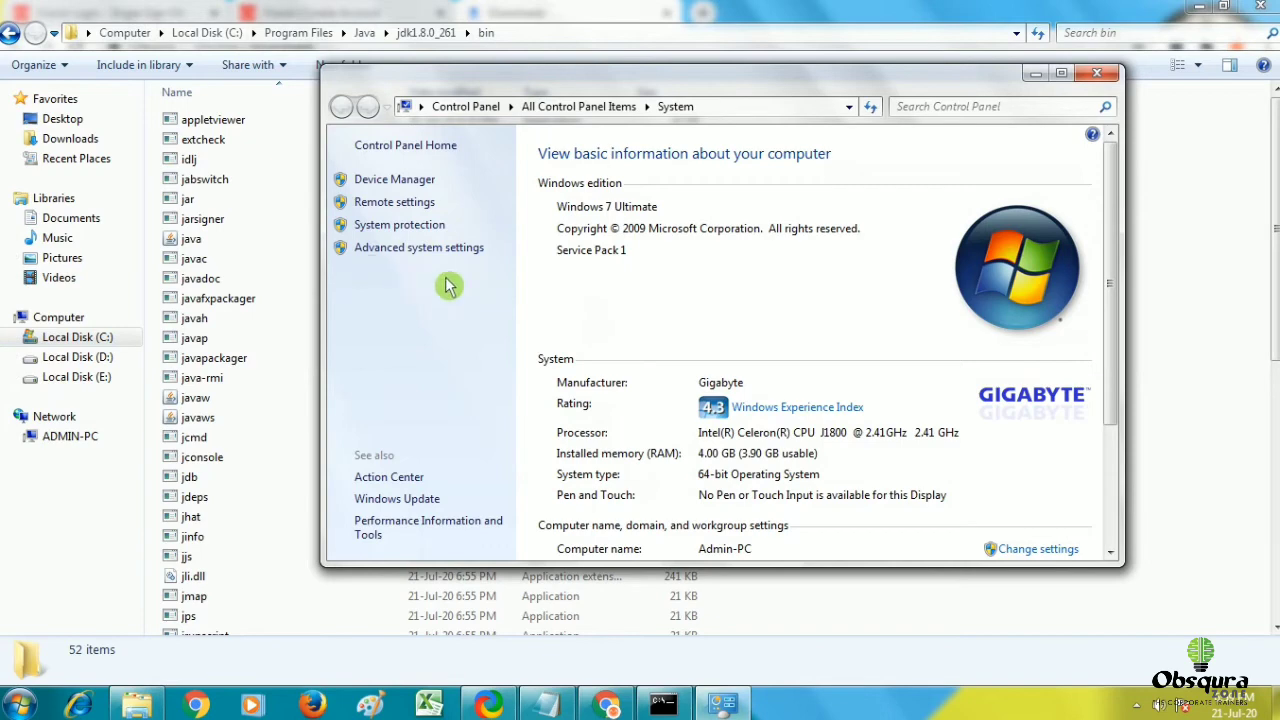
click(430, 250)
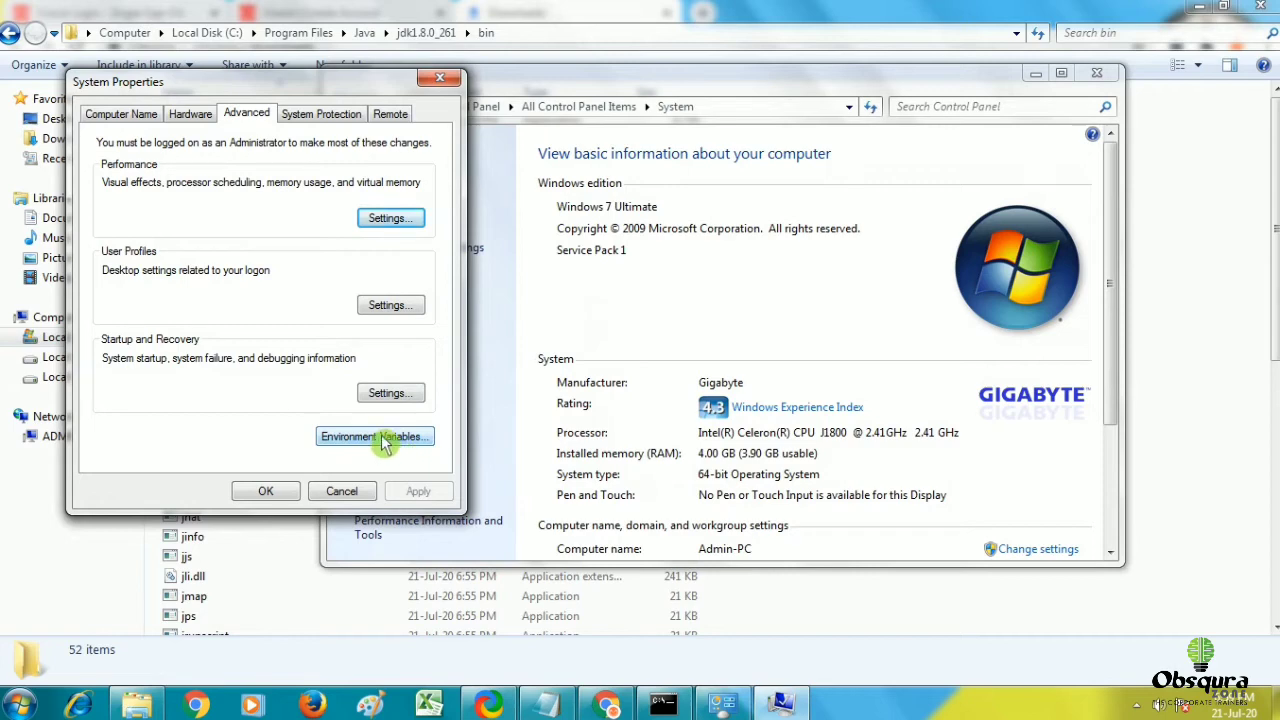
click(385, 444)
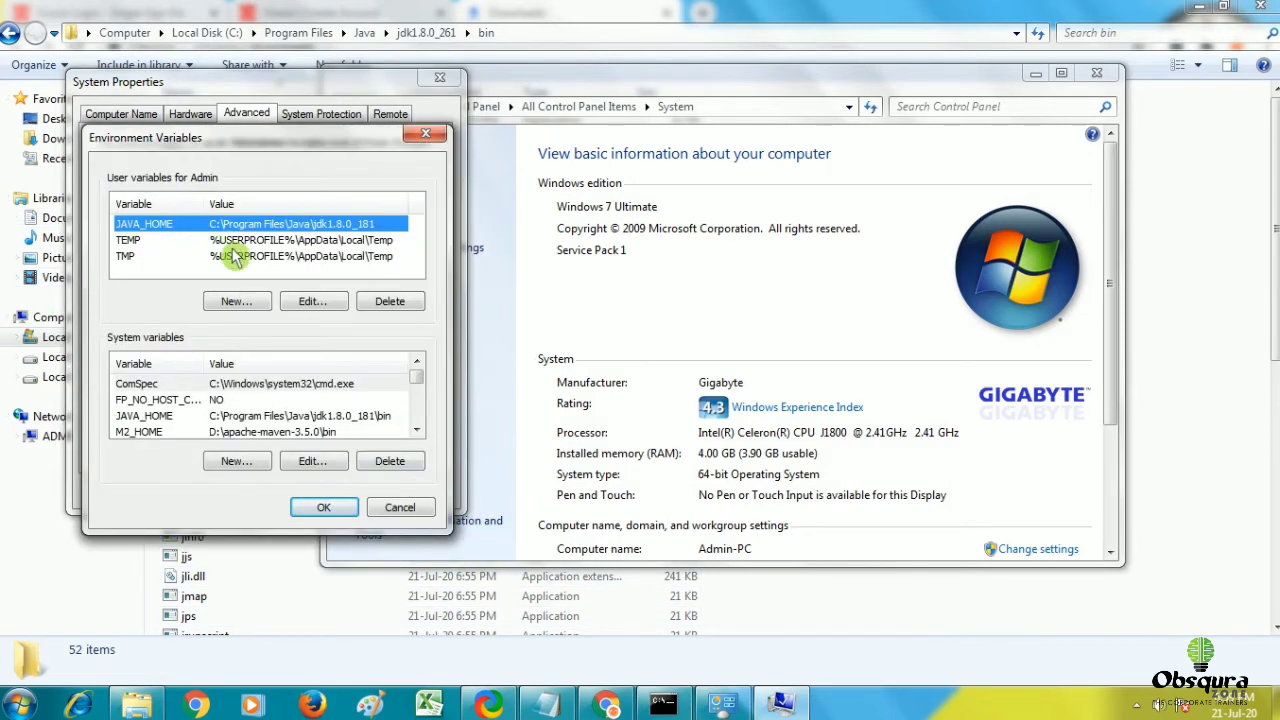
Create a user variable named path with value C:\Program Files\Java\jdk1.8.0_261\bin.
click(233, 304)
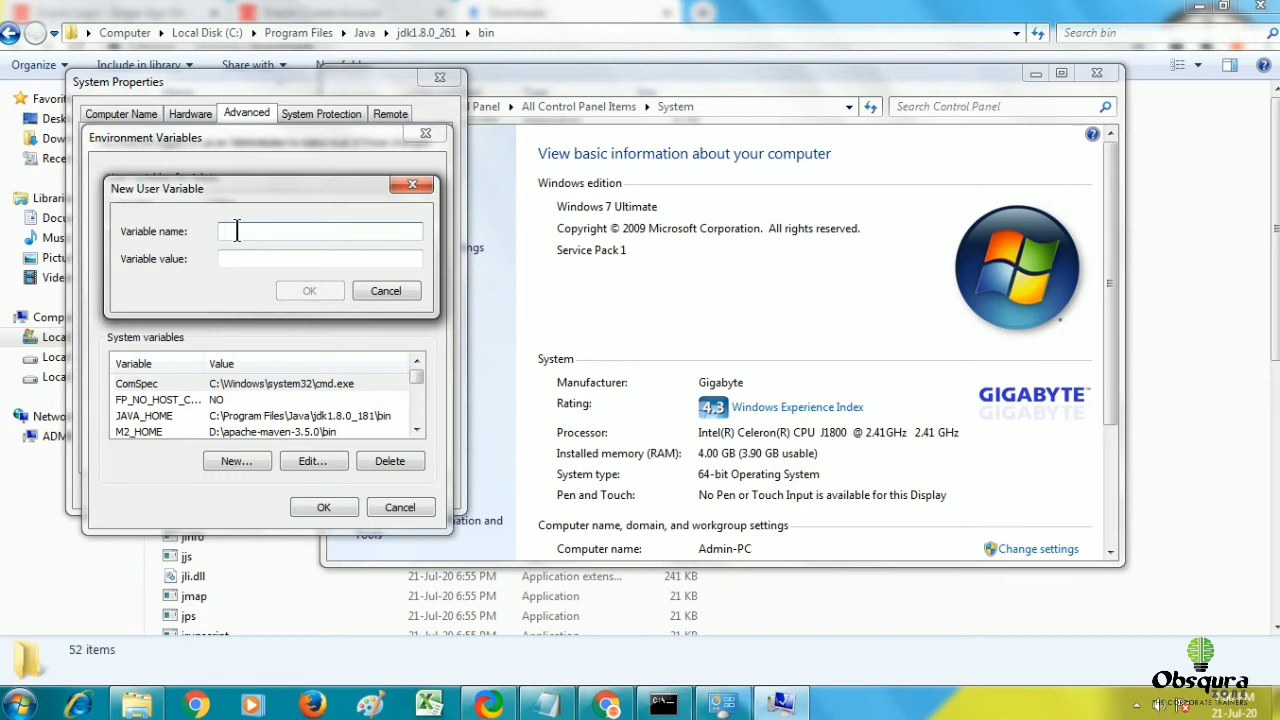
text(path)
click(232, 258)
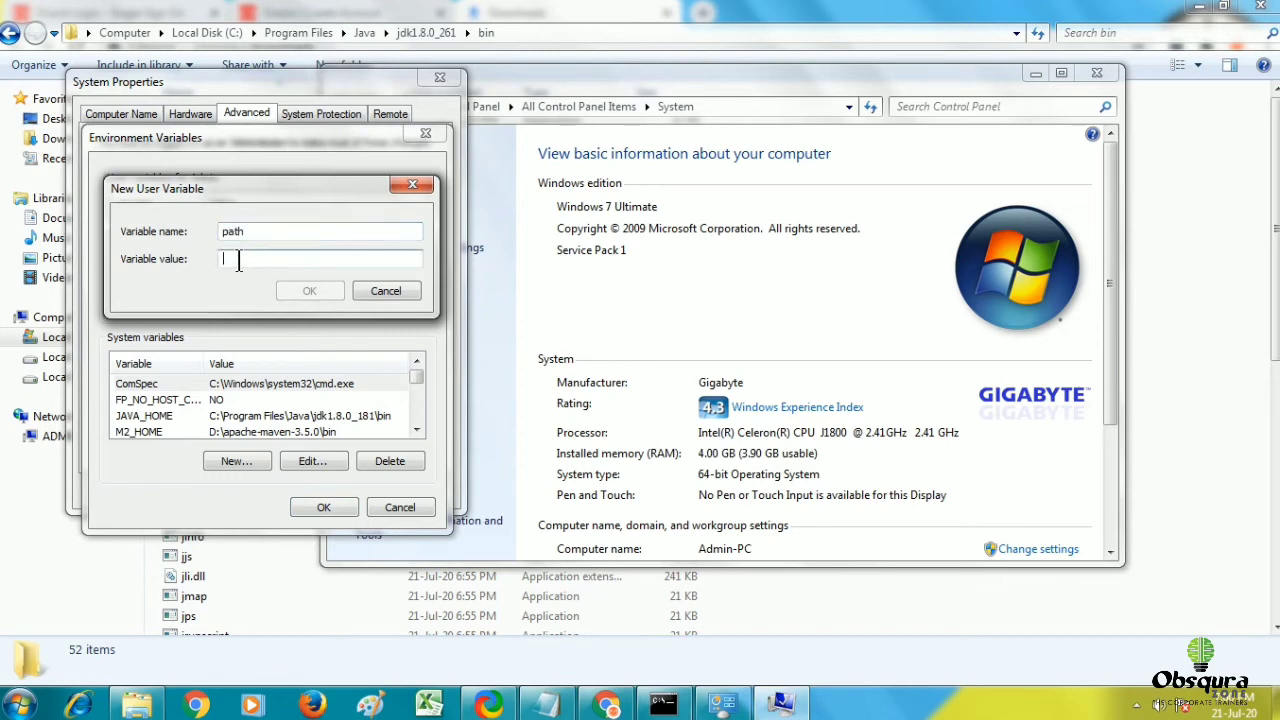
key(ctrl+v)
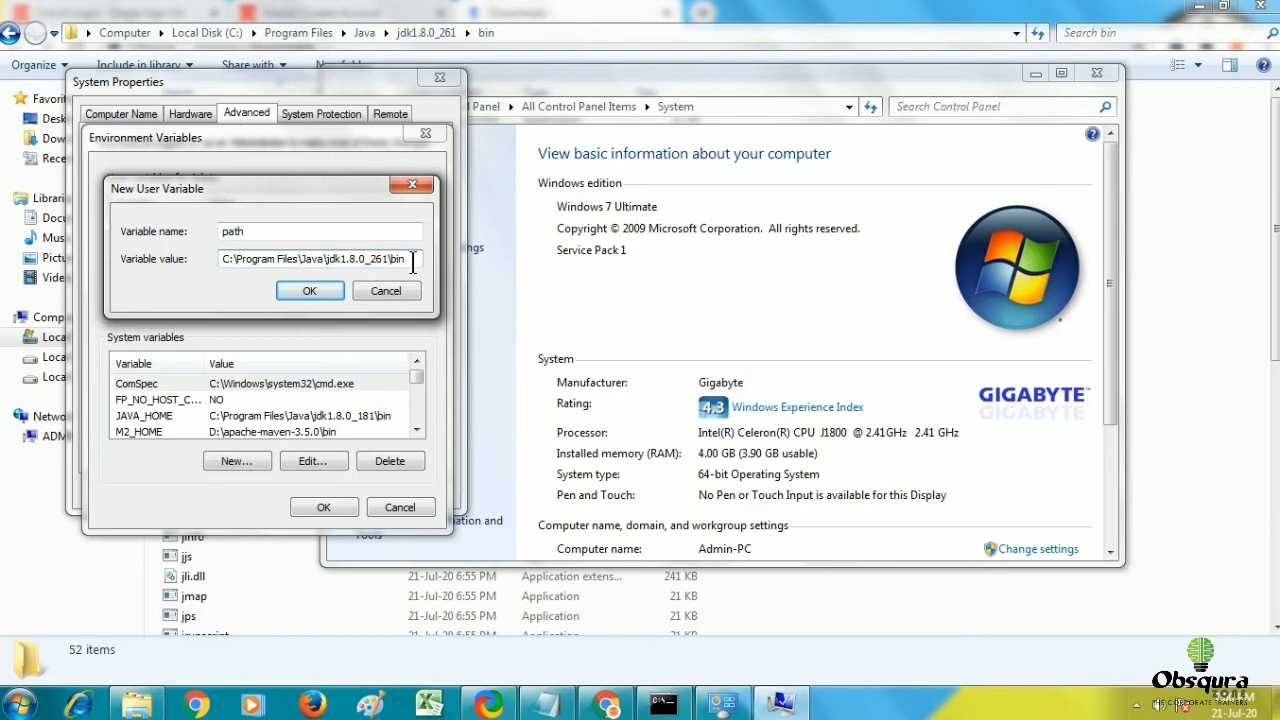
text(;)
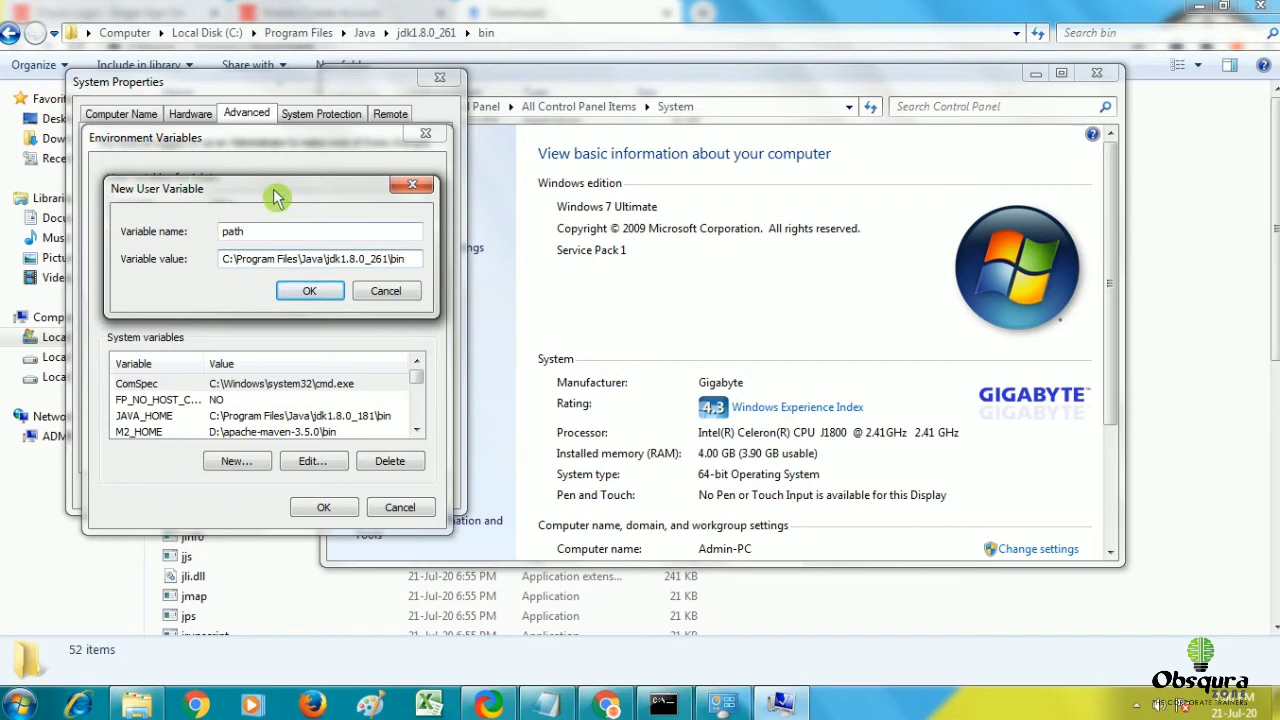
key(BackSpace)
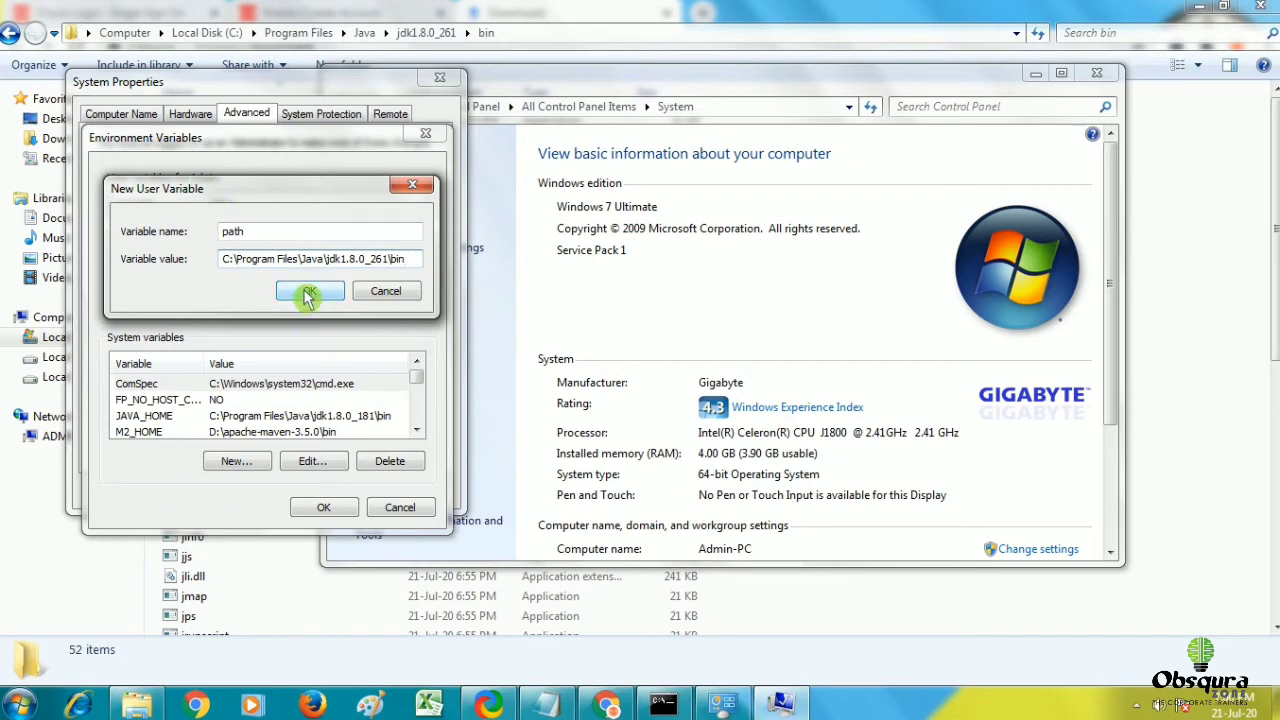
click(309, 293)
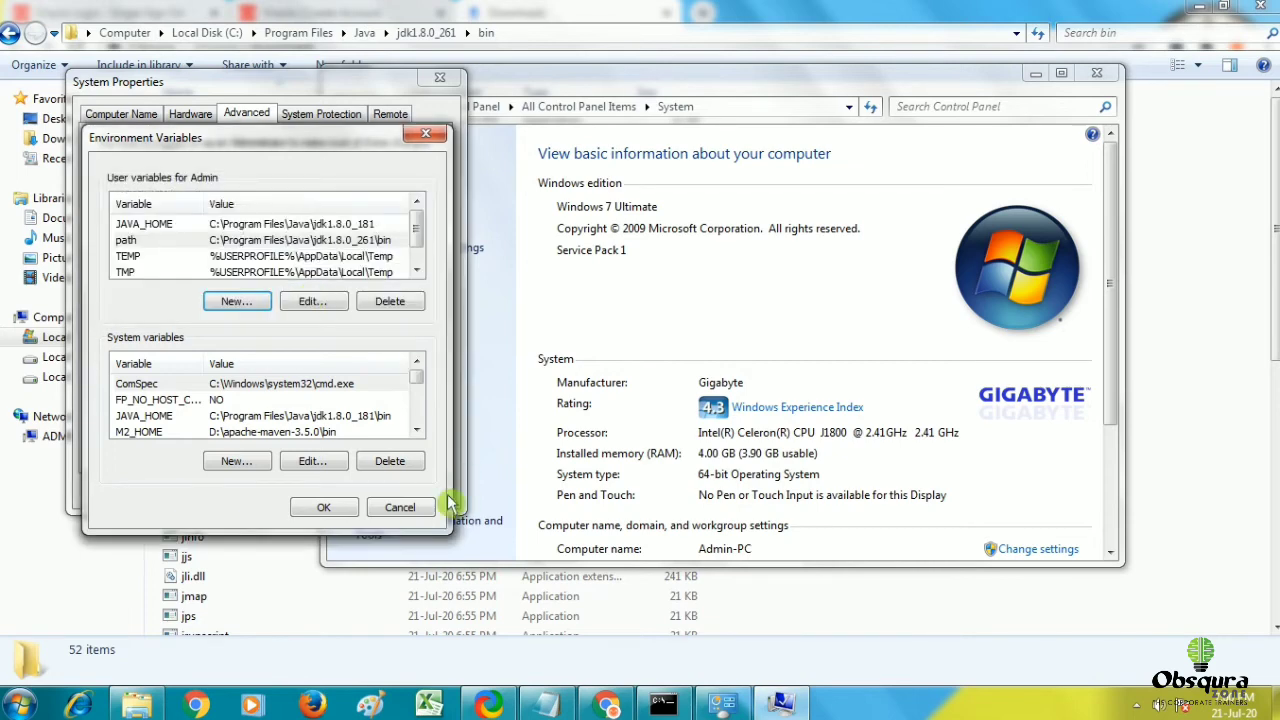
Save the environment variables and close System Properties and the System window.
click(330, 507)
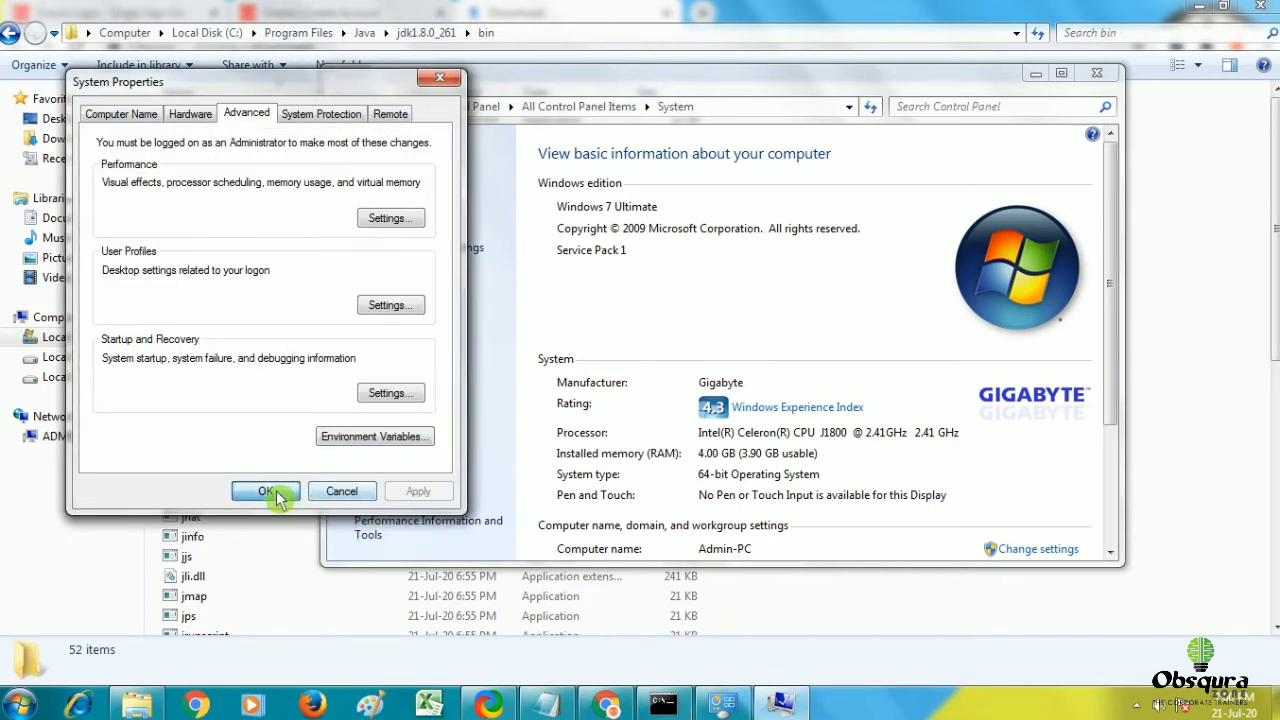
click(276, 494)
click(1097, 73)
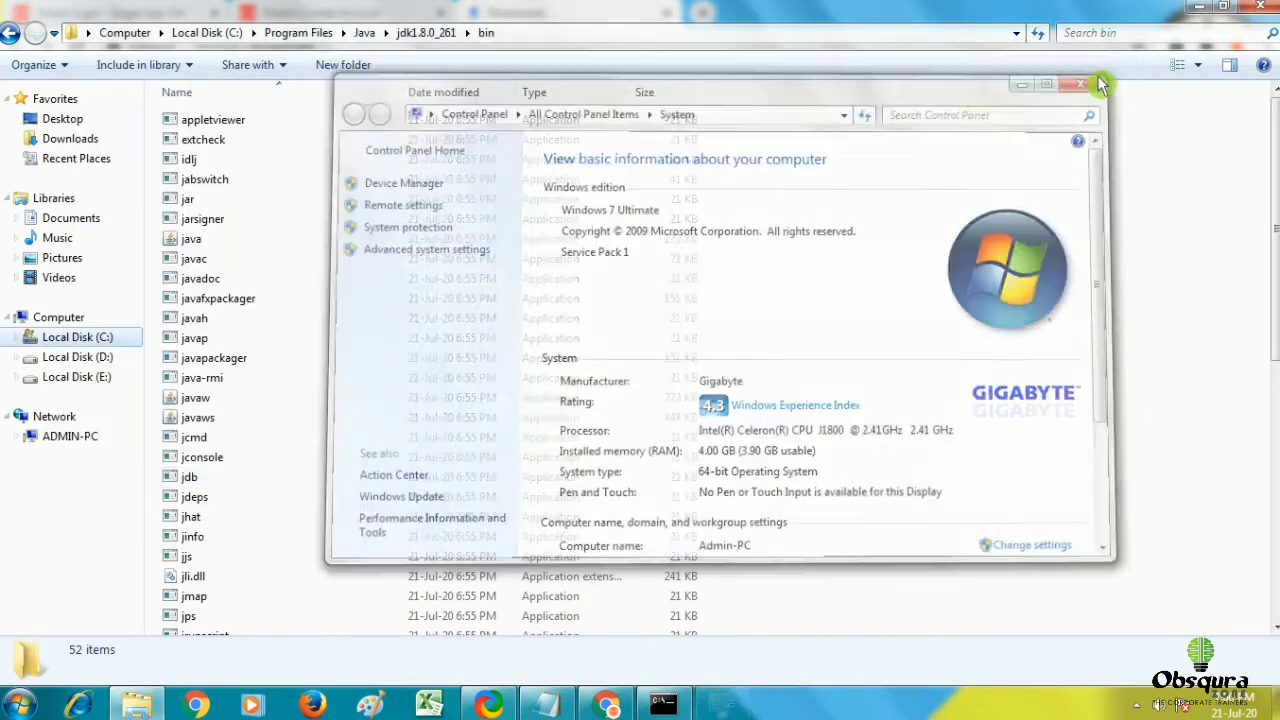
Run java -version in an administrator Command Prompt, confirming 1.8.0_261, then close it.
click(20, 705)
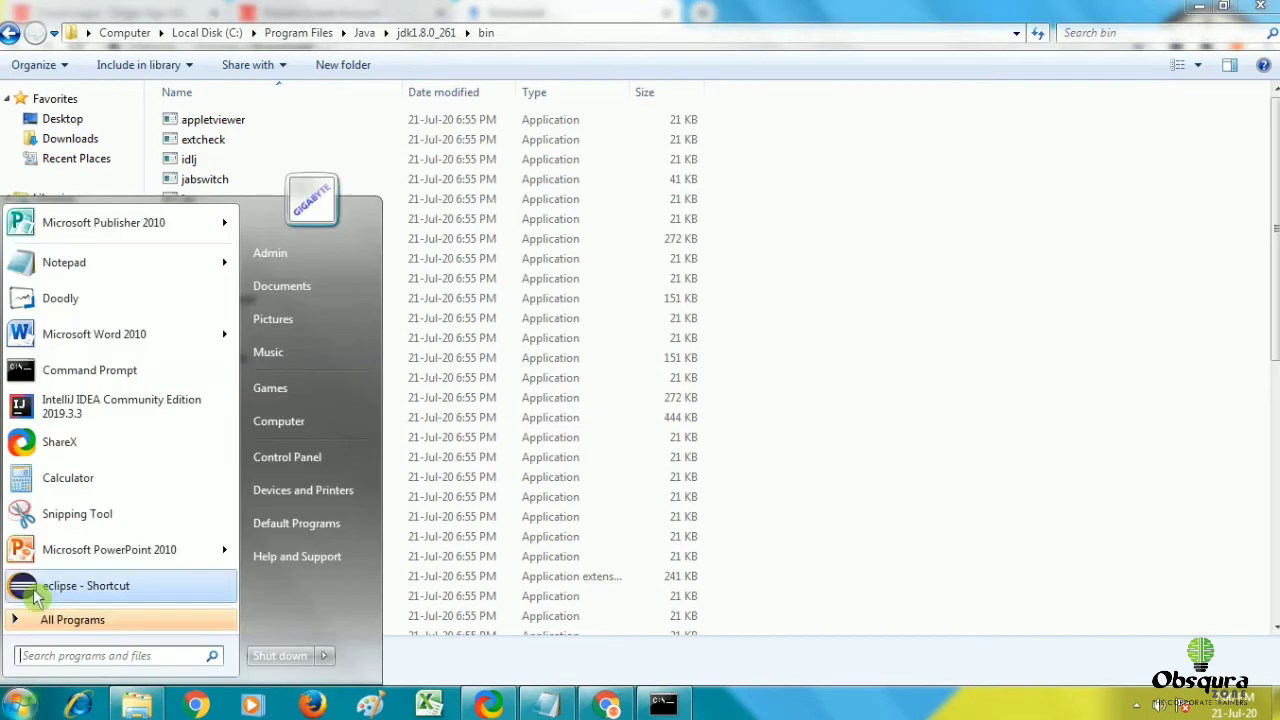
right_click(135, 364)
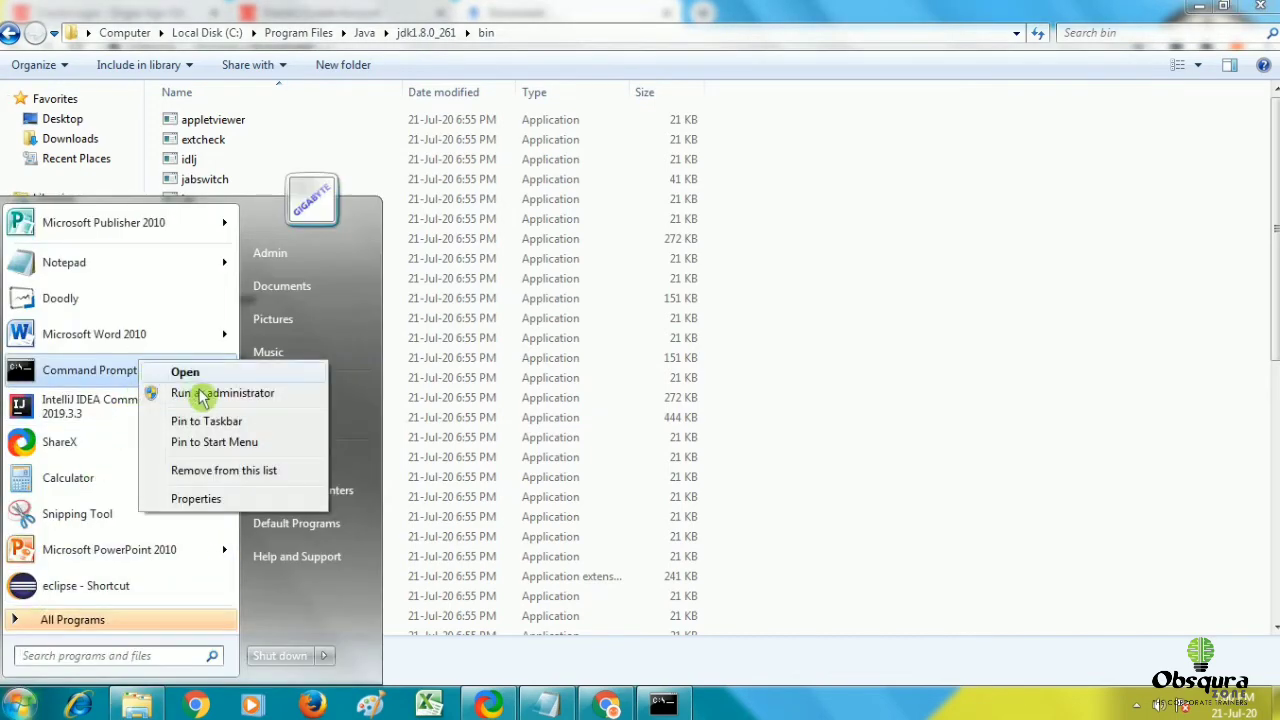
click(202, 396)
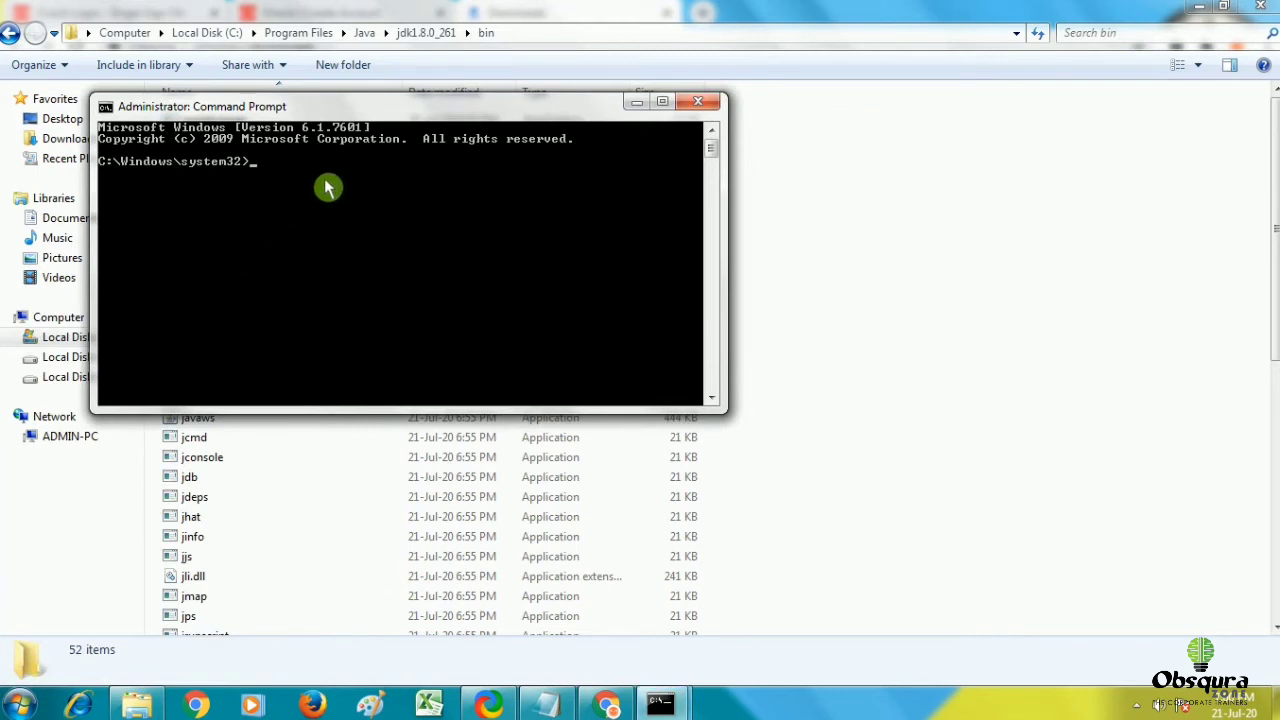
text(java -version)
key(Return)
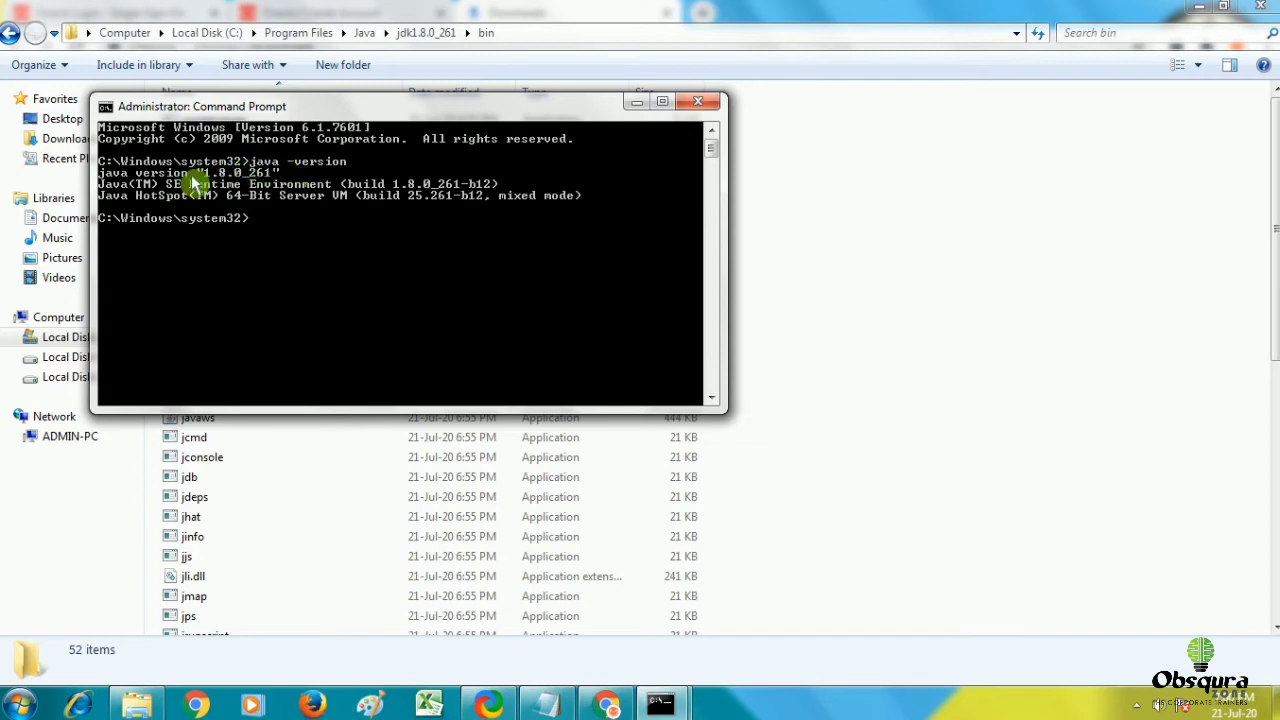
click(702, 105)
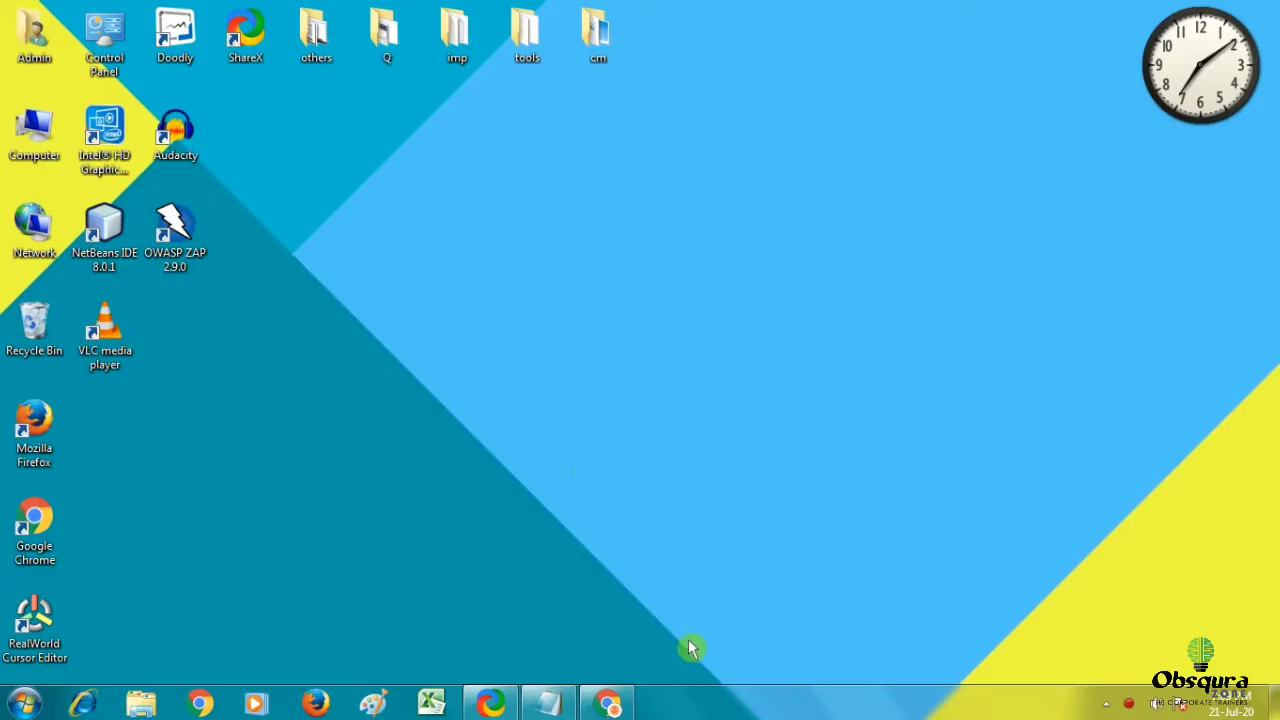
Search Chrome for 'eclipse download' and open the Eclipse IDE for Java Developers page.
click(600, 703)
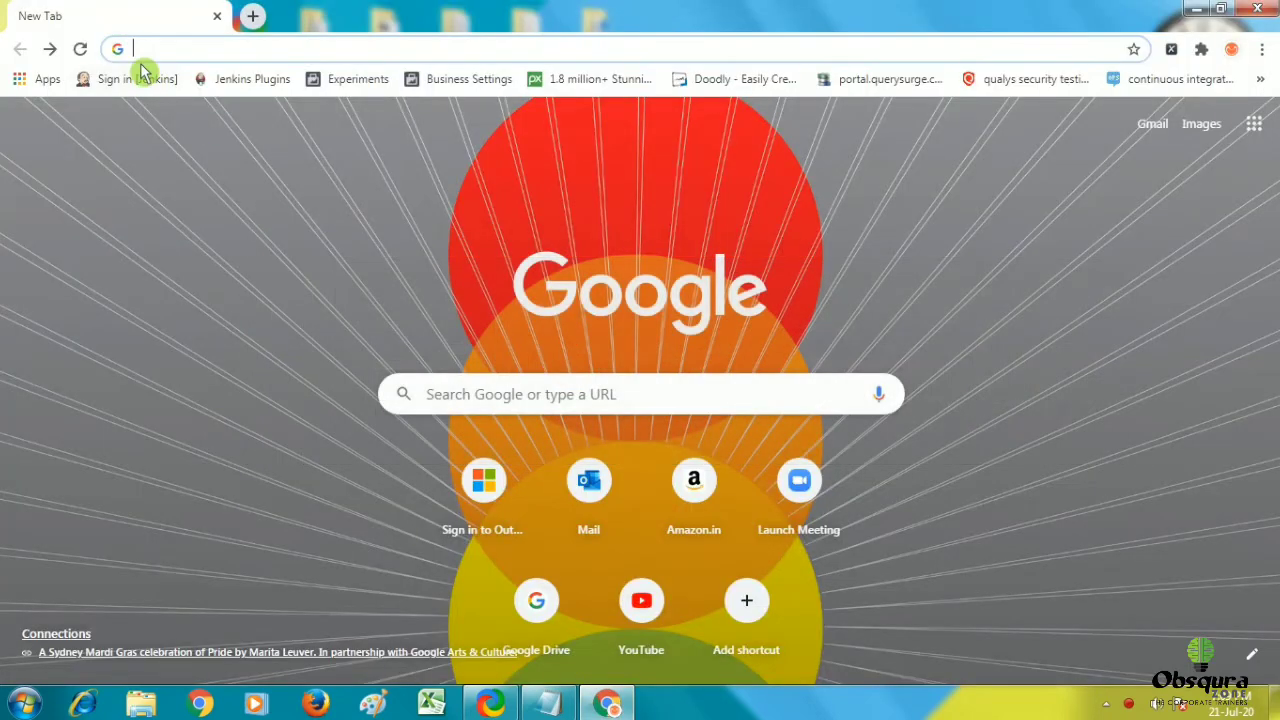
text(e)
text(cli)
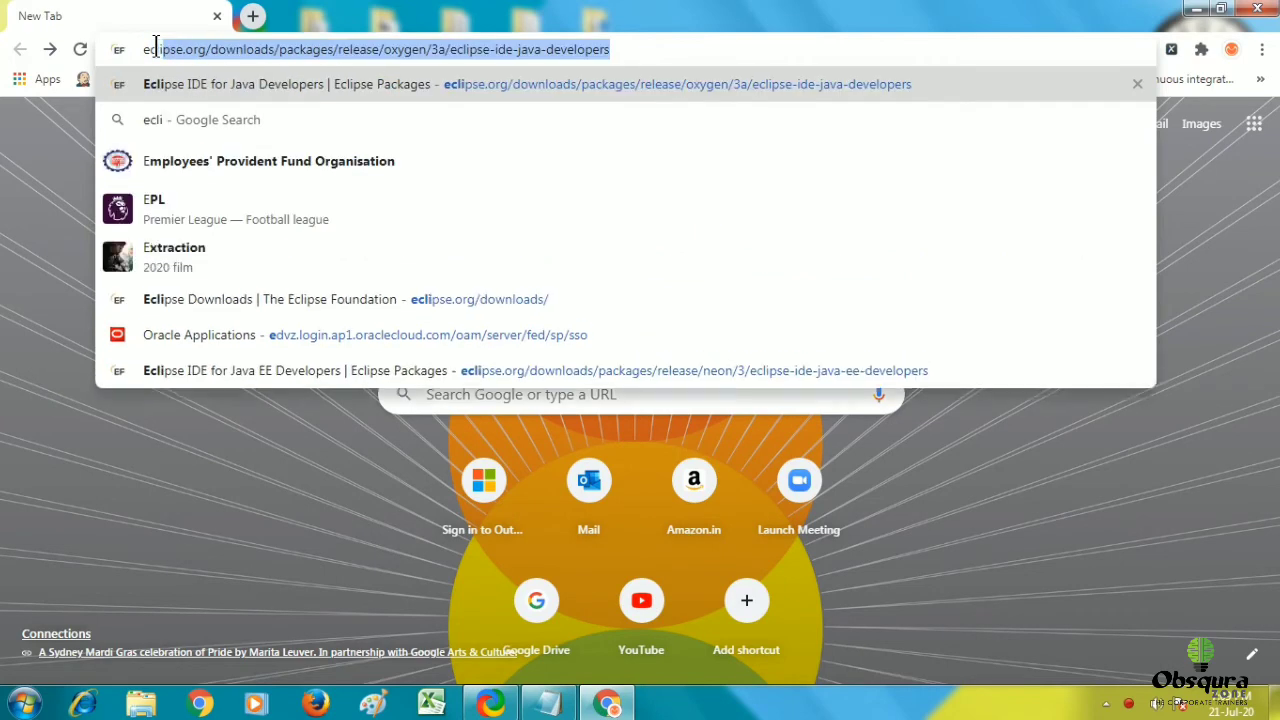
text(pse download)
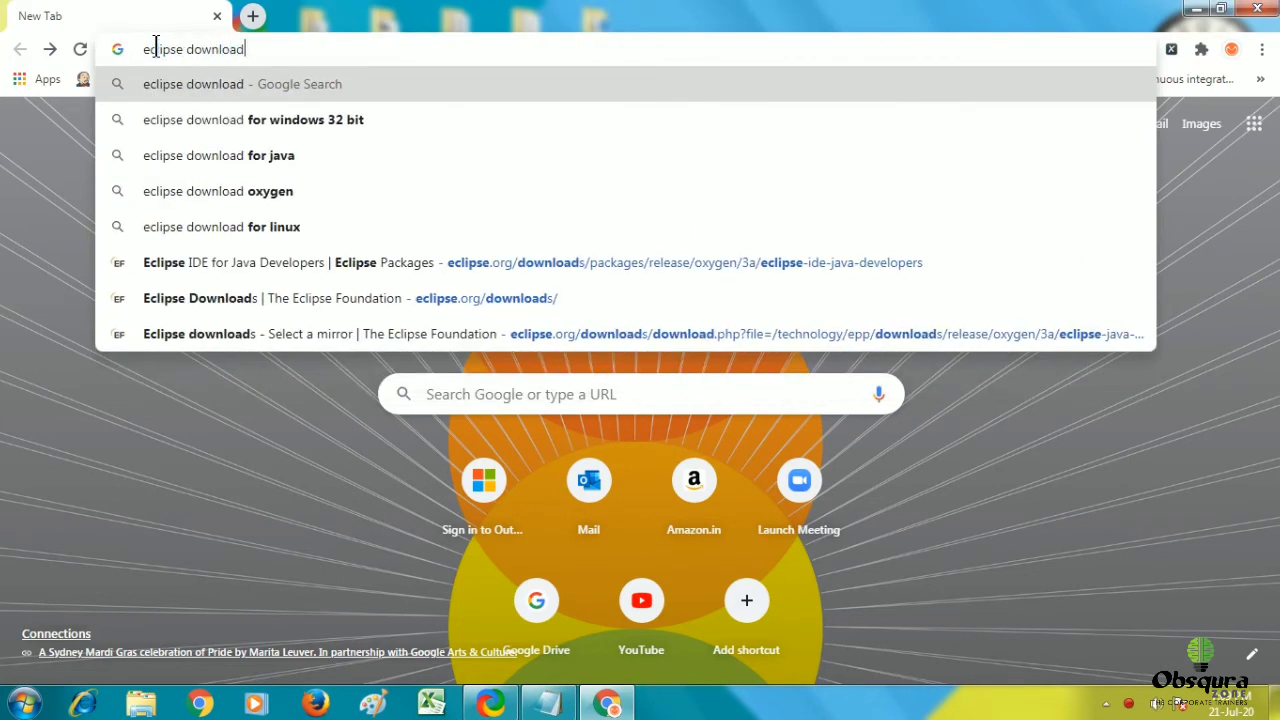
key(Return)
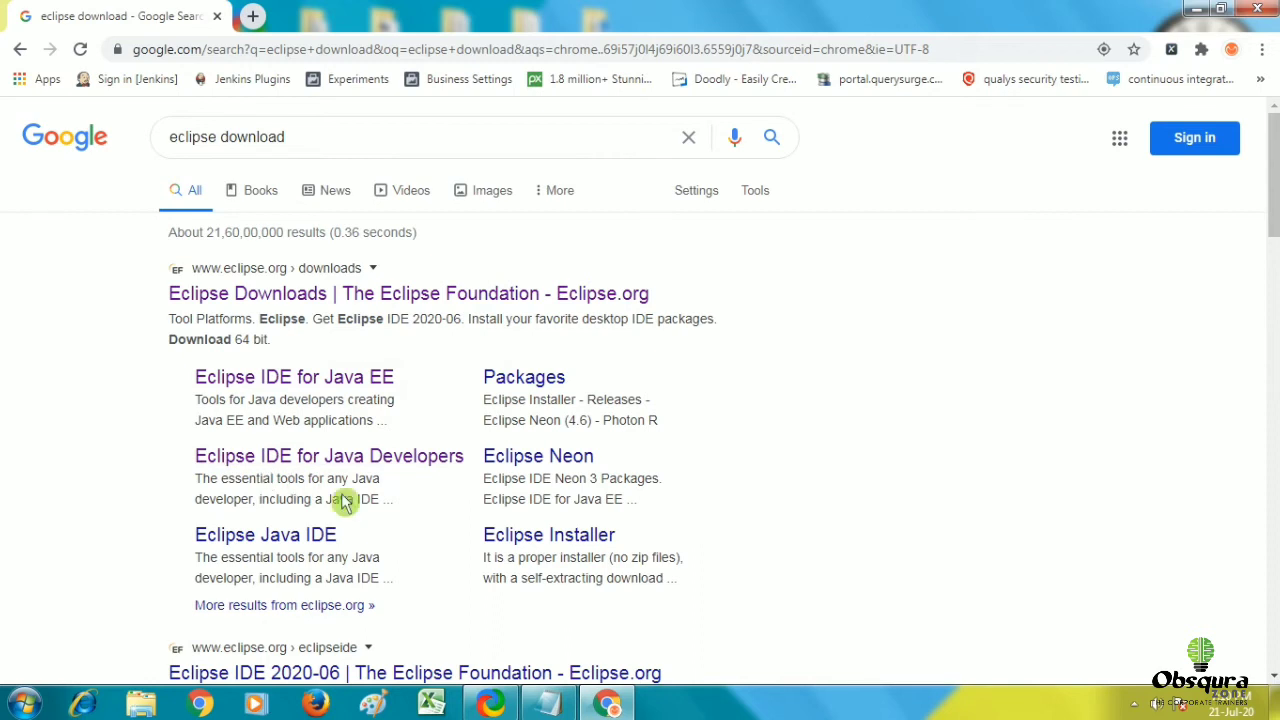
click(390, 466)
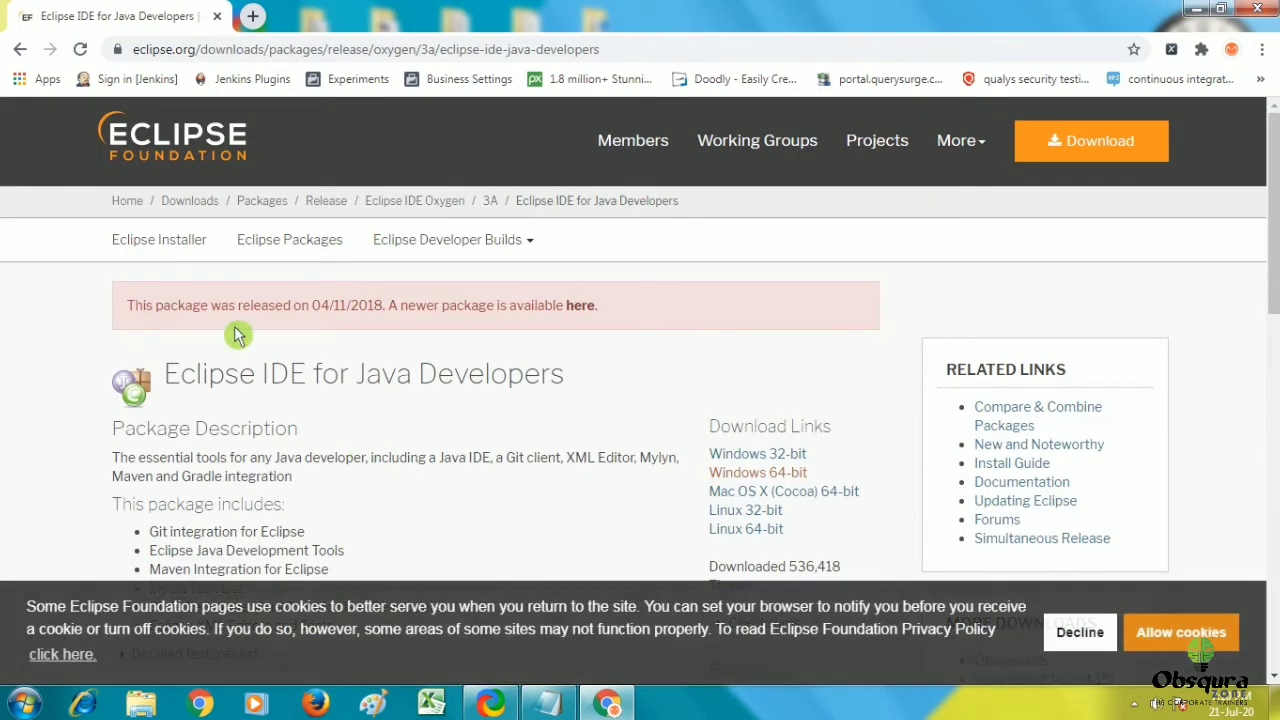
Download eclipse-java-oxygen-3a-win32-x86_64.zip from the suggested mirror via the Windows 64-bit link.
scroll(425, 365, down, 1)
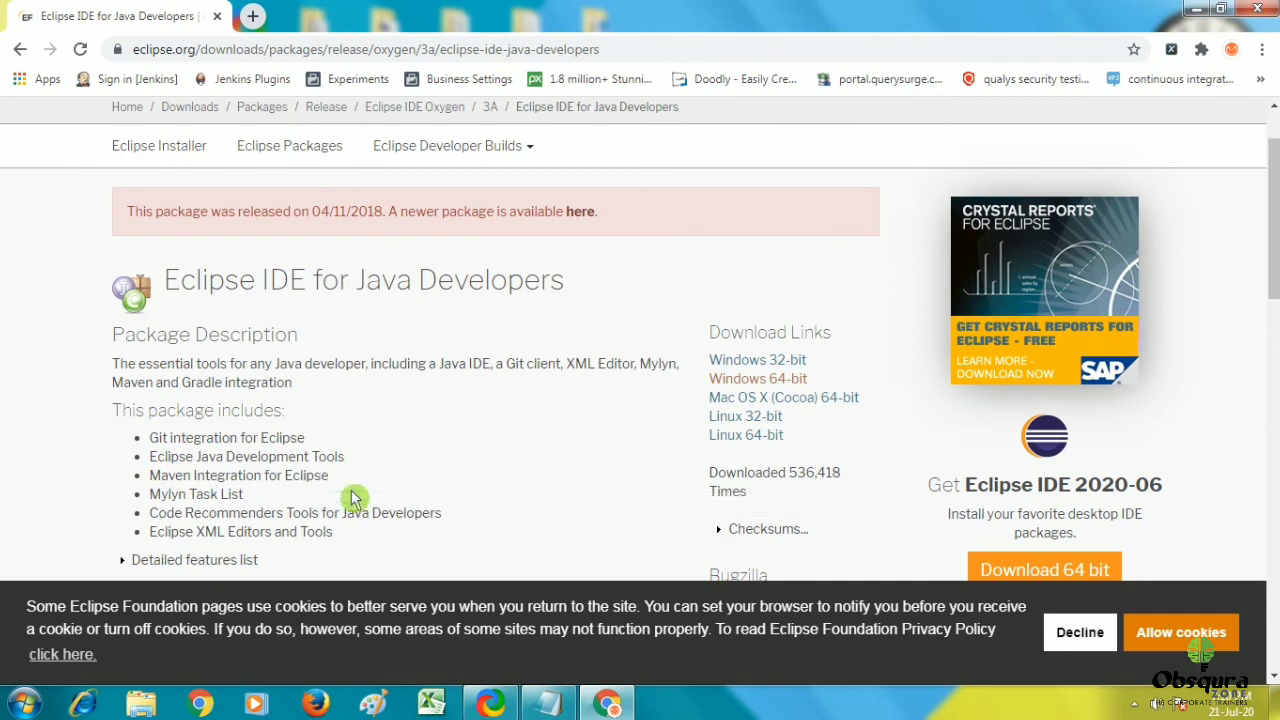
scroll(336, 460, down, 3)
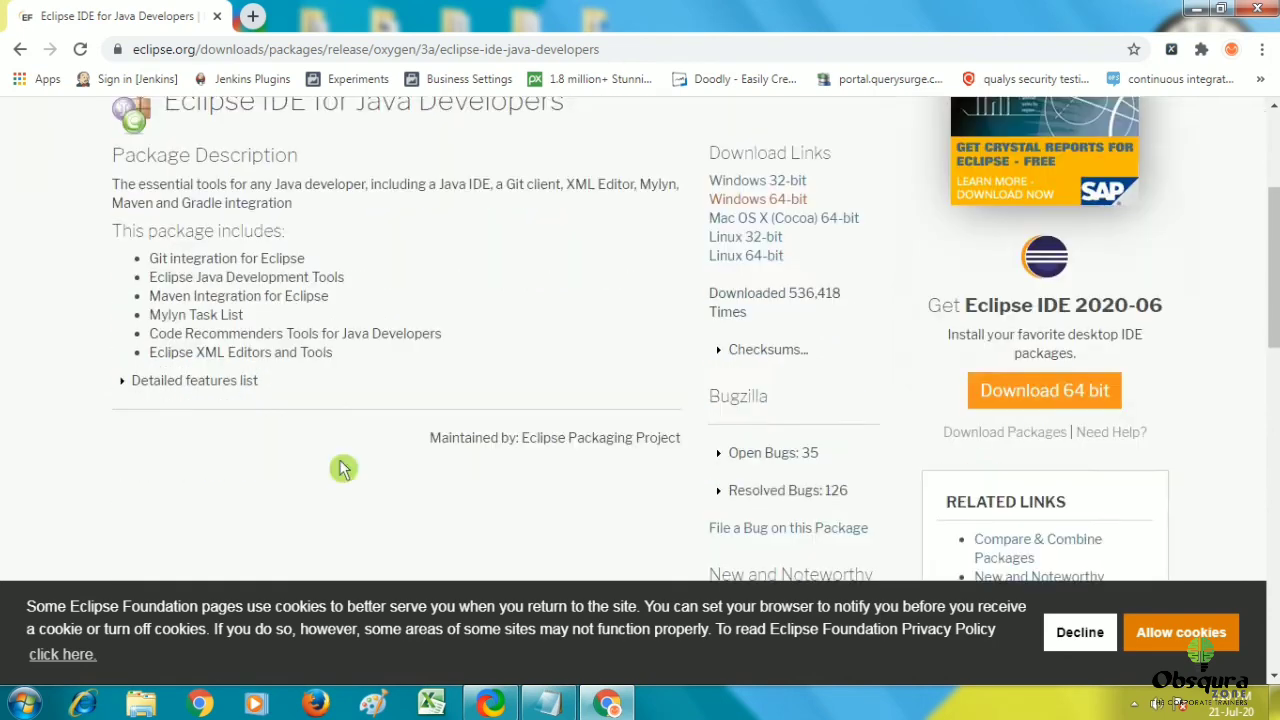
scroll(420, 370, up, 3)
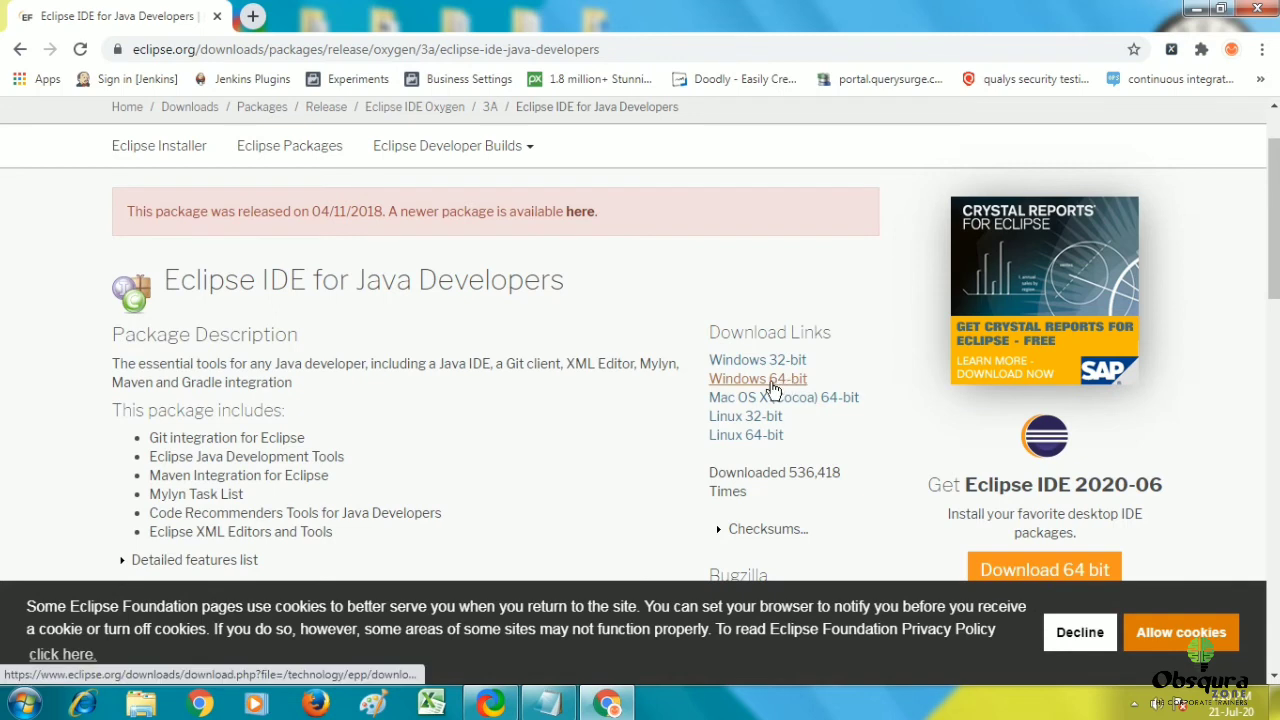
scroll(780, 370, down, 1)
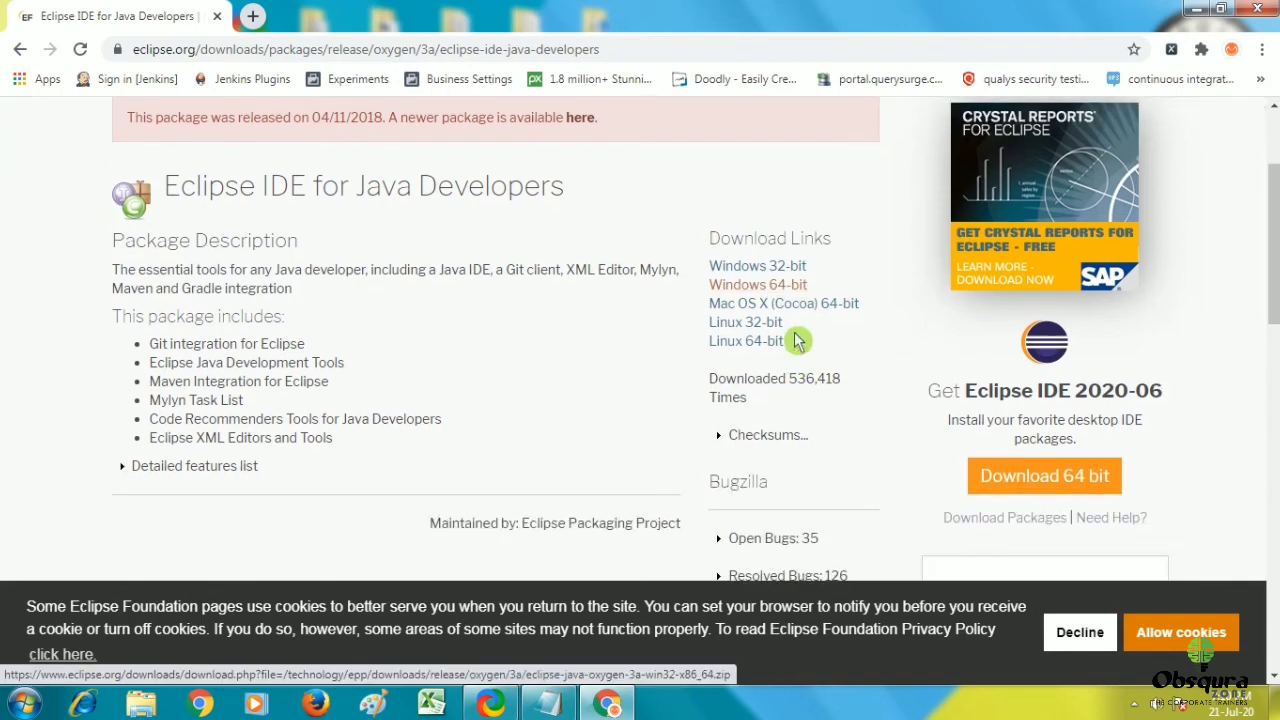
click(779, 287)
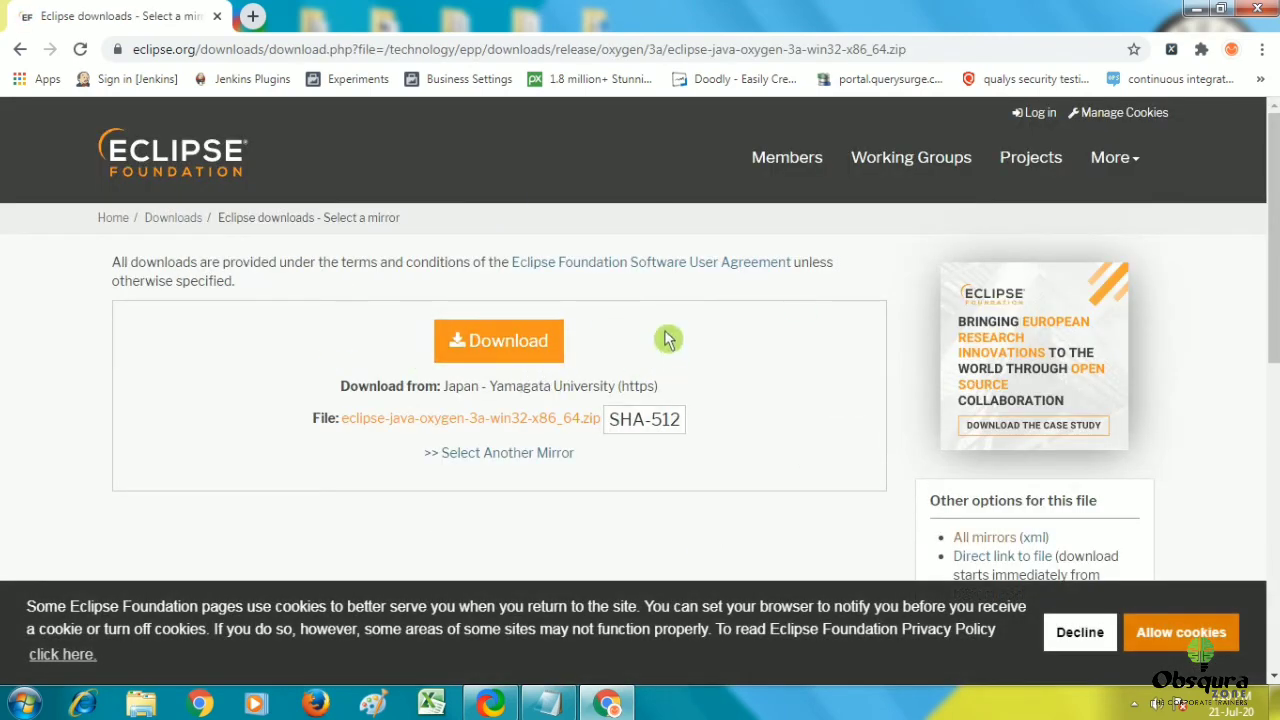
click(508, 342)
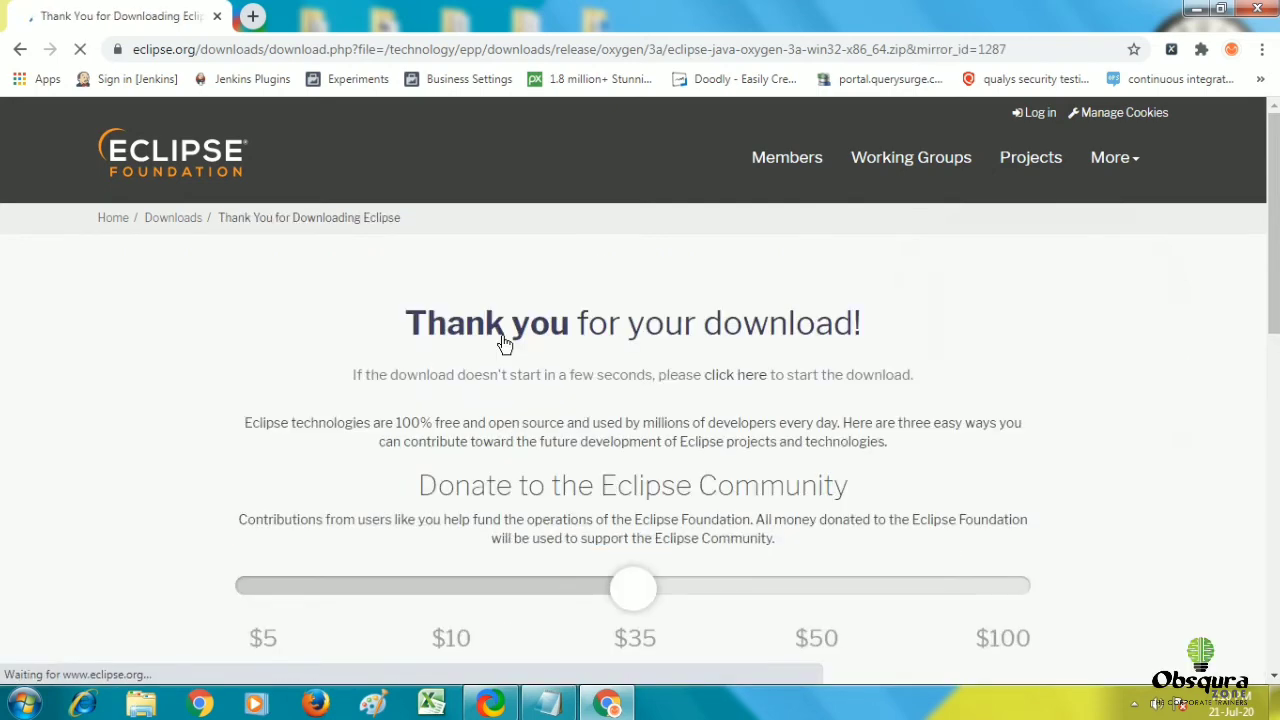
scroll(633, 274, down, 2)
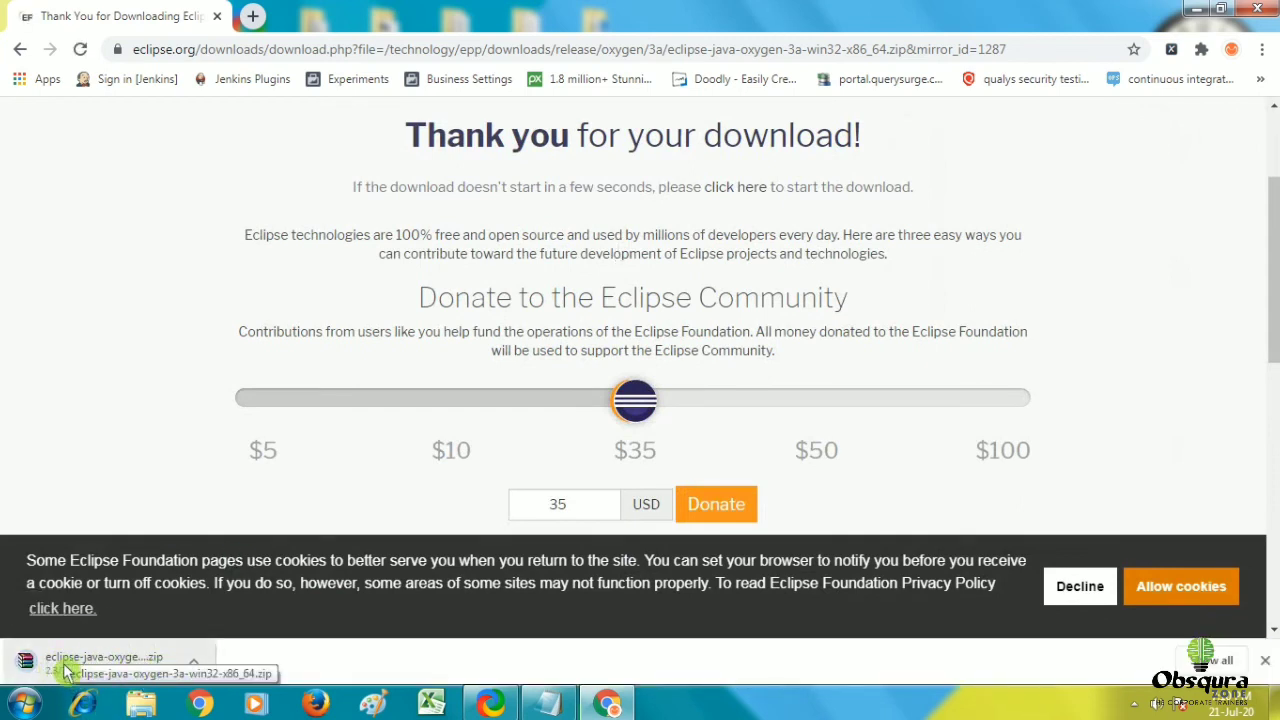
Show the downloaded Eclipse zip in its Downloads folder and copy the file.
scroll(195, 636, down, 2)
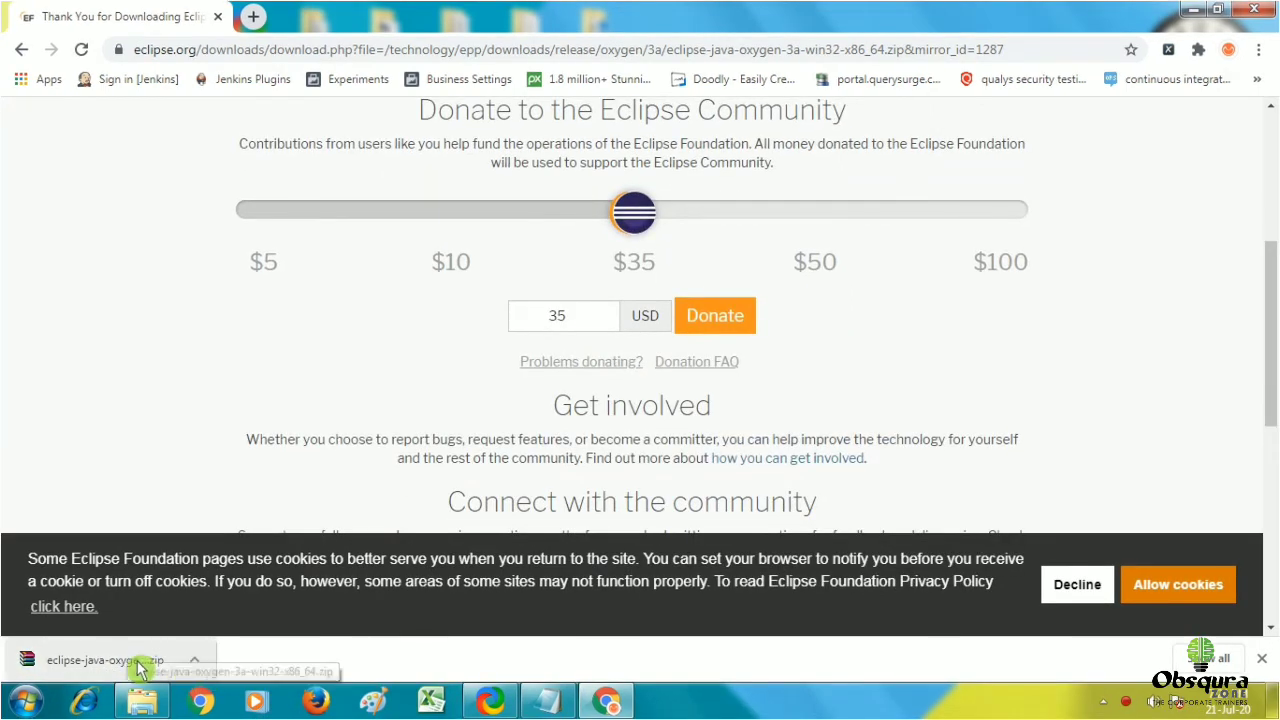
right_click(143, 668)
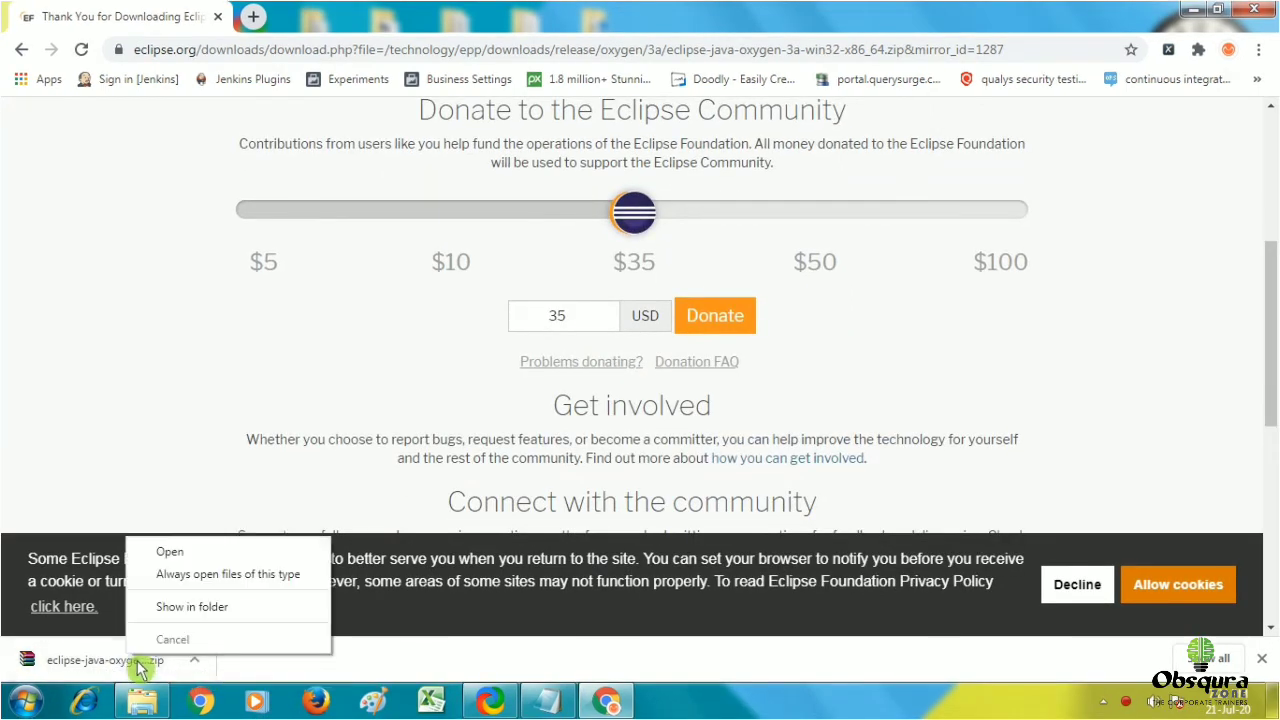
click(201, 614)
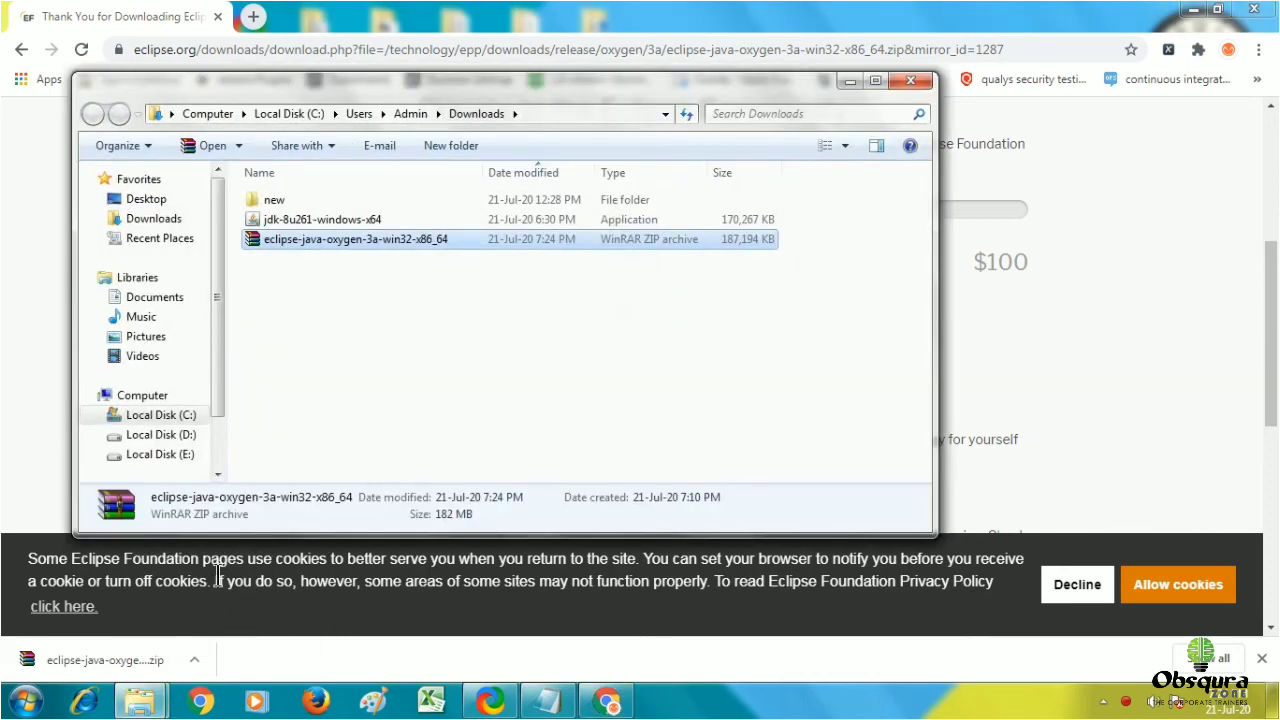
right_click(333, 252)
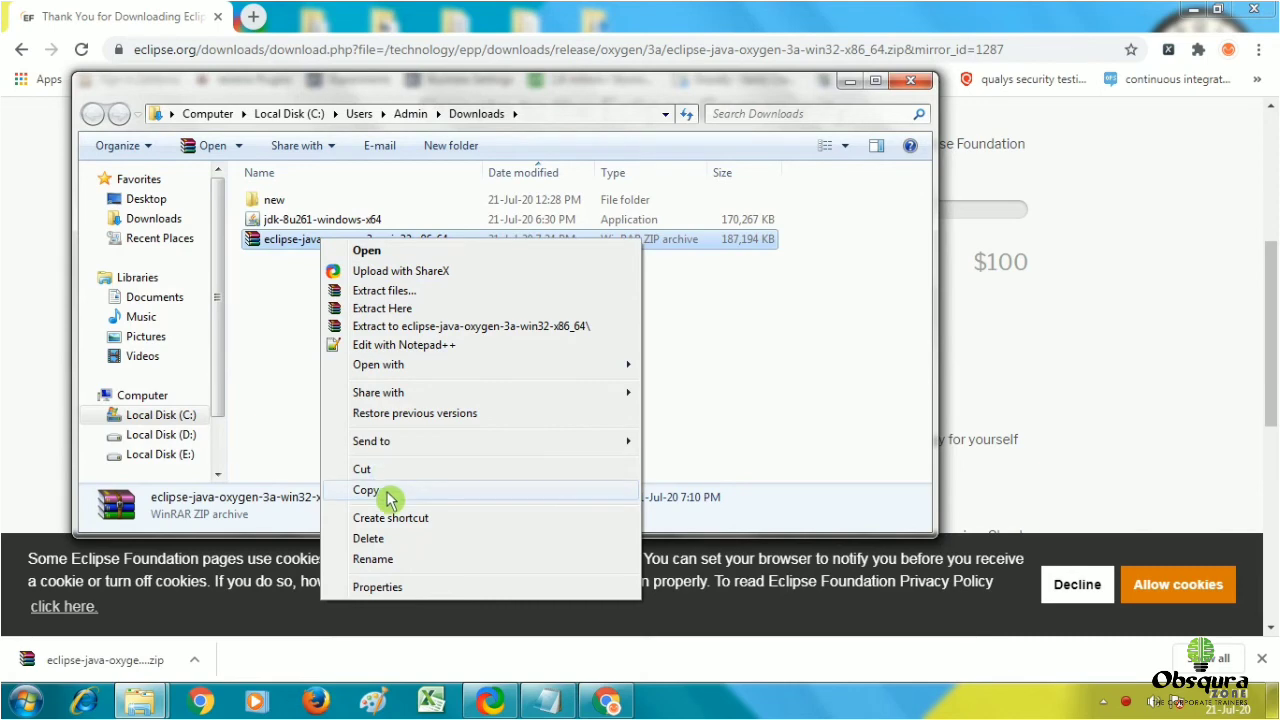
click(366, 490)
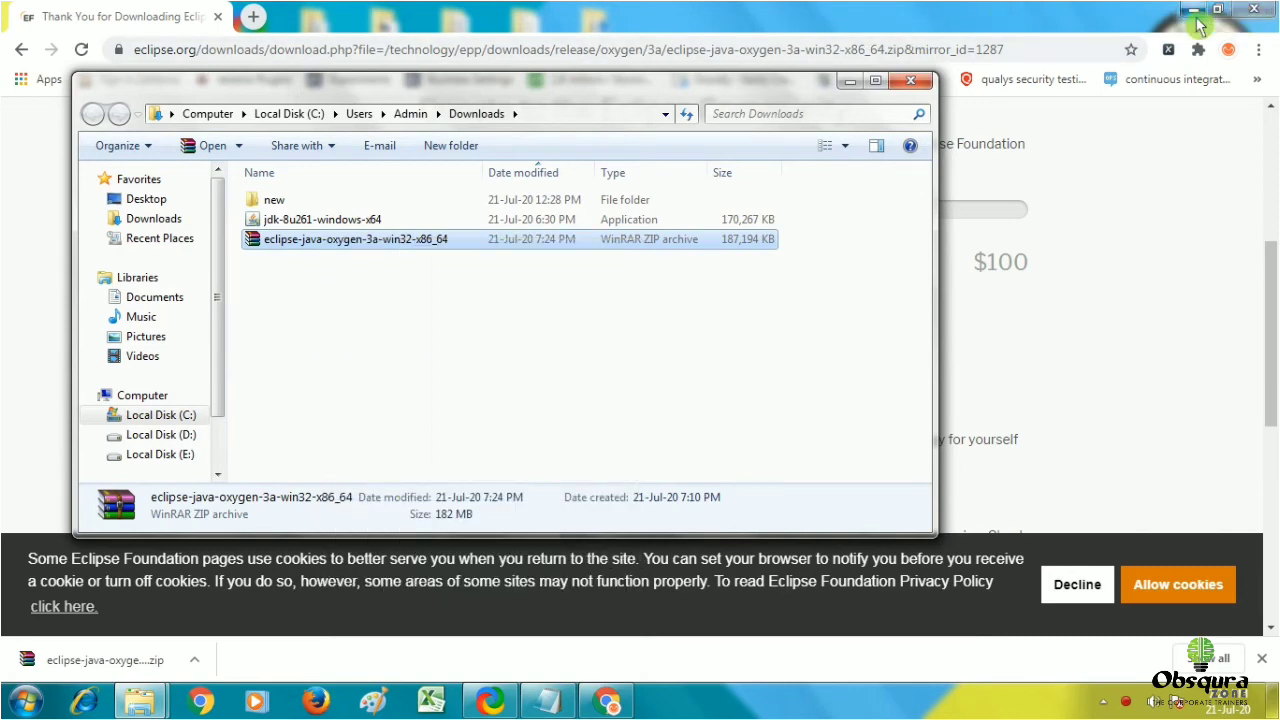
Minimize Chrome and bring the Downloads folder window back into focus.
click(1194, 10)
click(1074, 285)
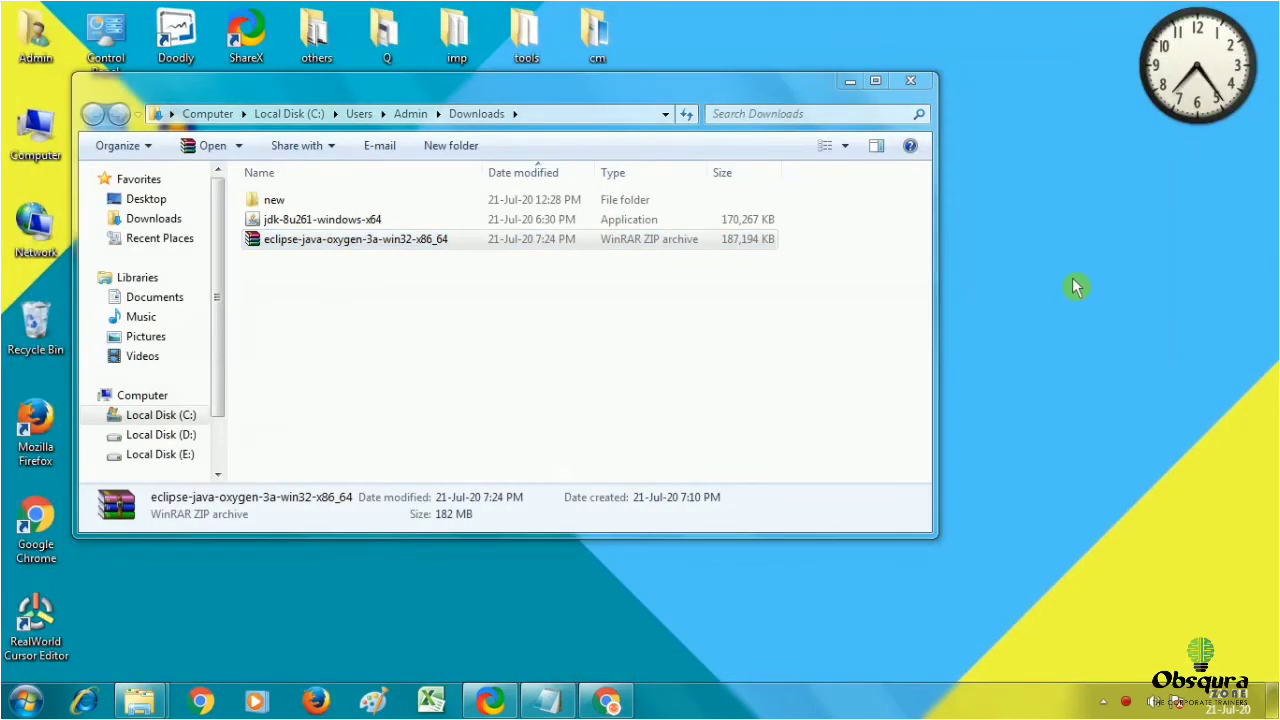
click(848, 82)
Paste the Eclipse zip into the empty TestNg folder on the desktop.
click(848, 82)
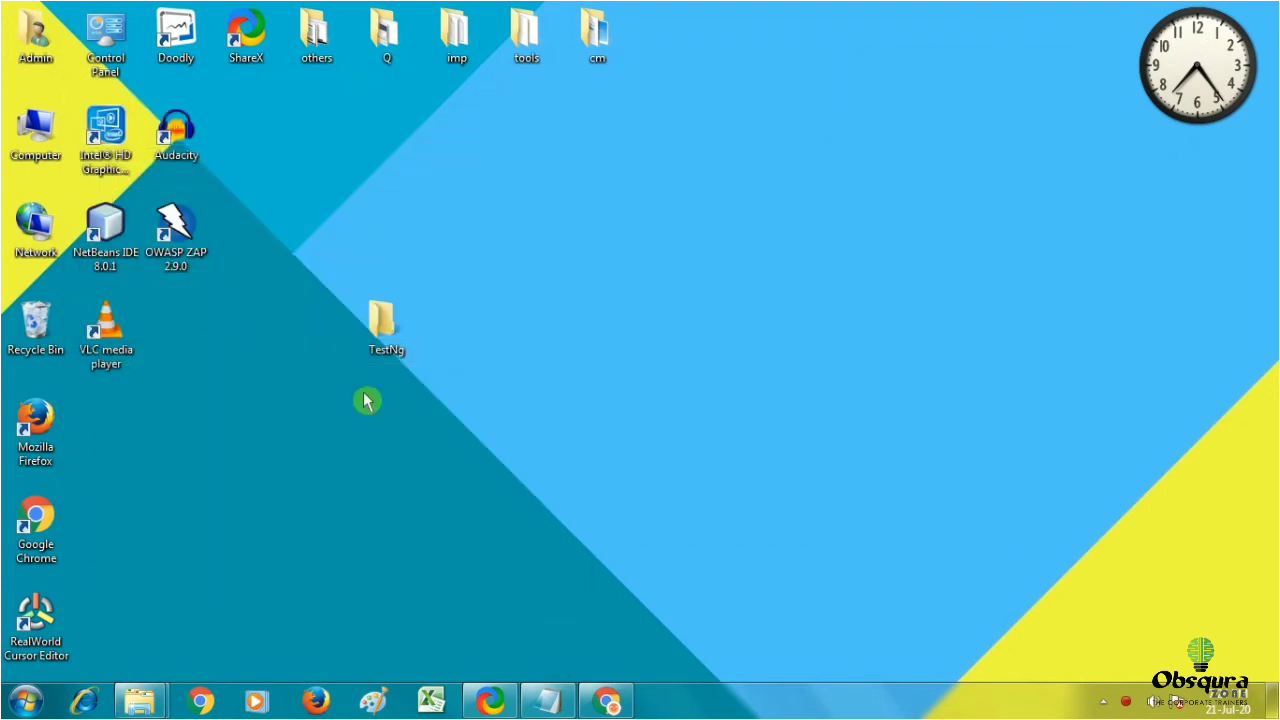
double_click(377, 328)
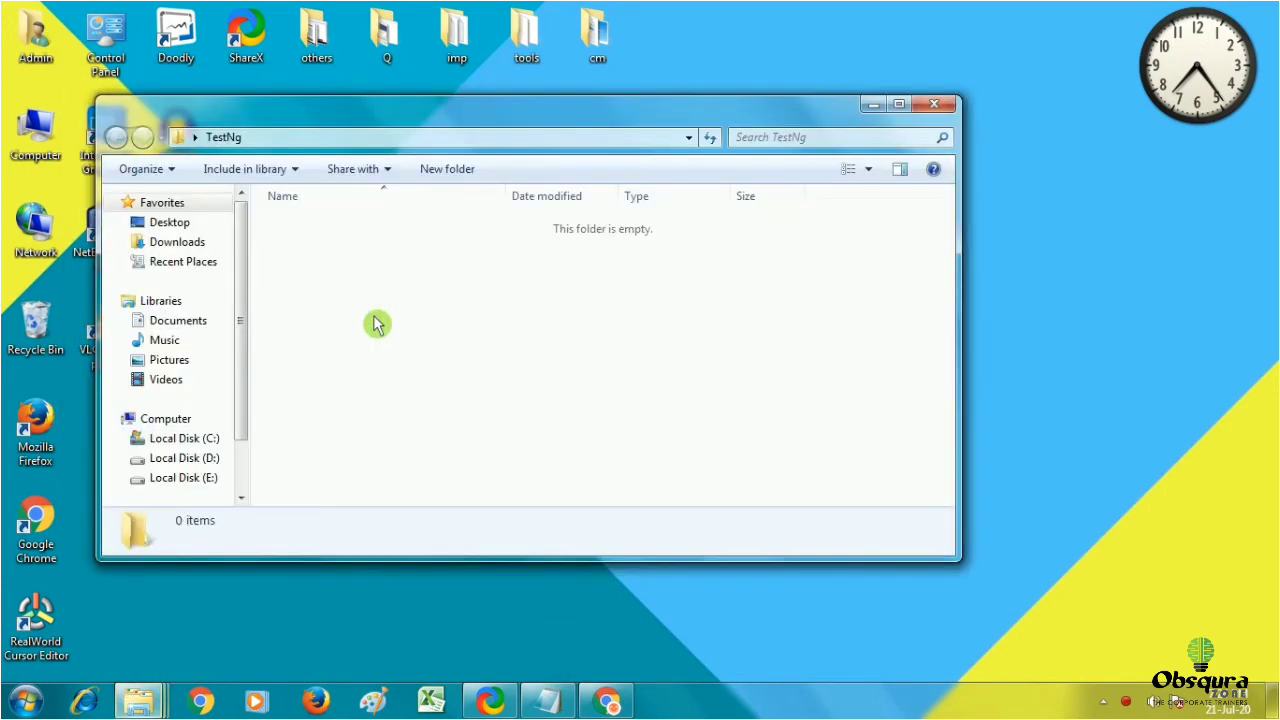
right_click(372, 320)
click(434, 450)
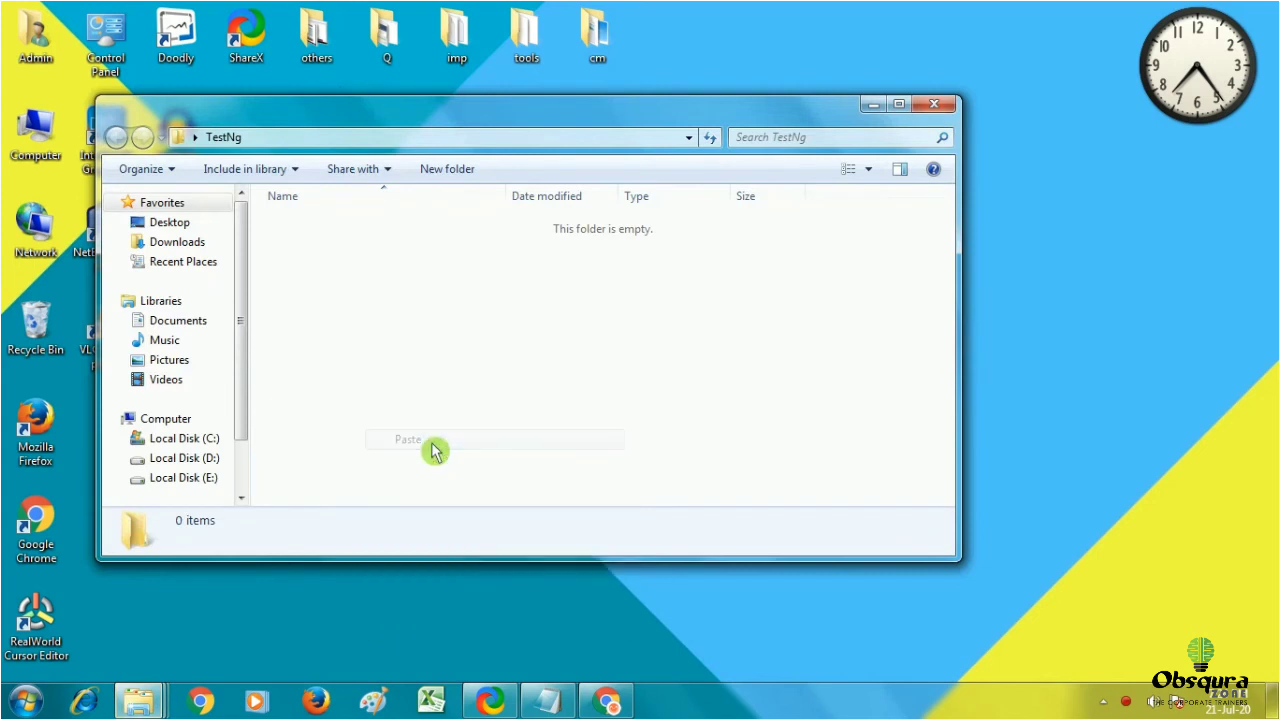
Extract the zip in TestNg, then run eclipse.exe from the extracted eclipse folder.
right_click(396, 224)
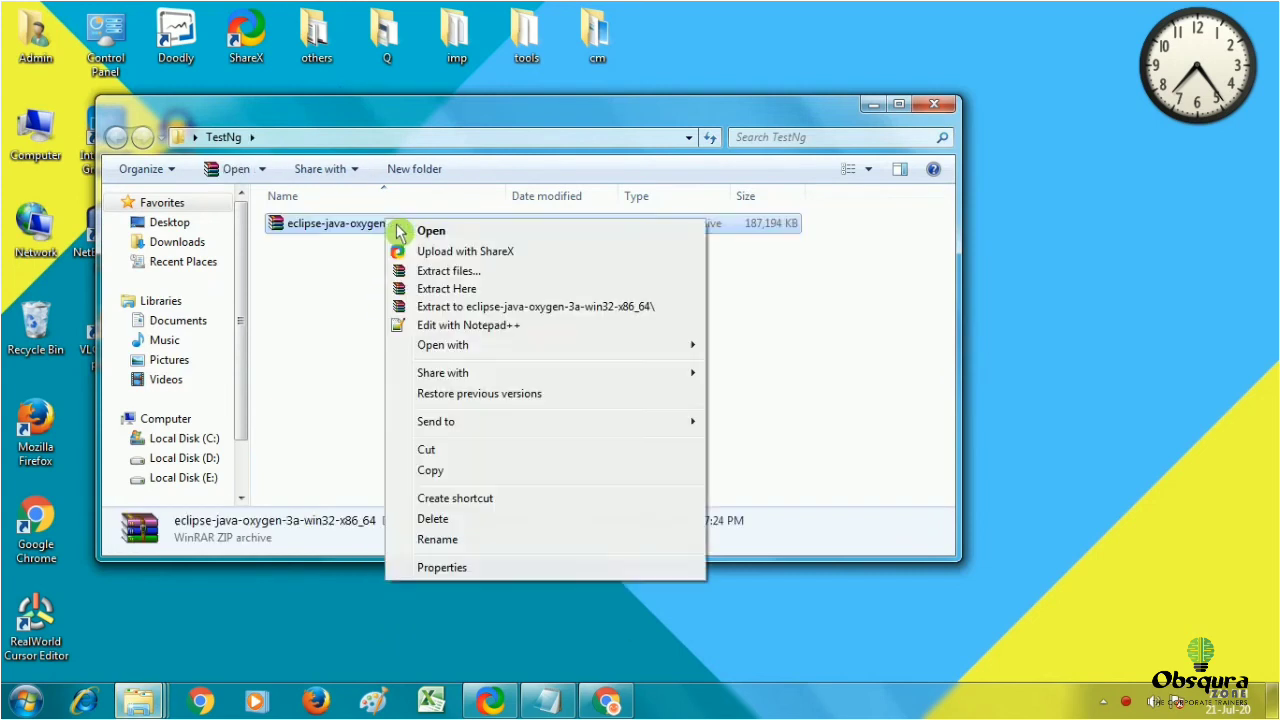
click(465, 289)
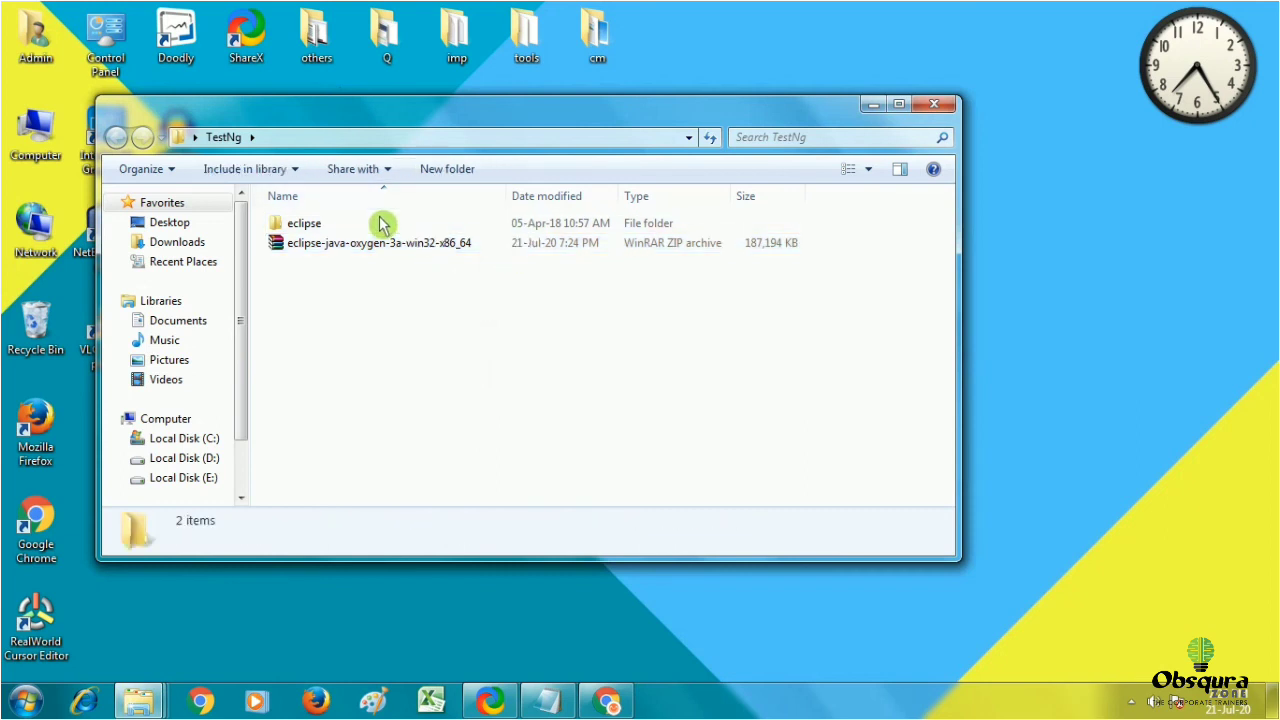
double_click(332, 225)
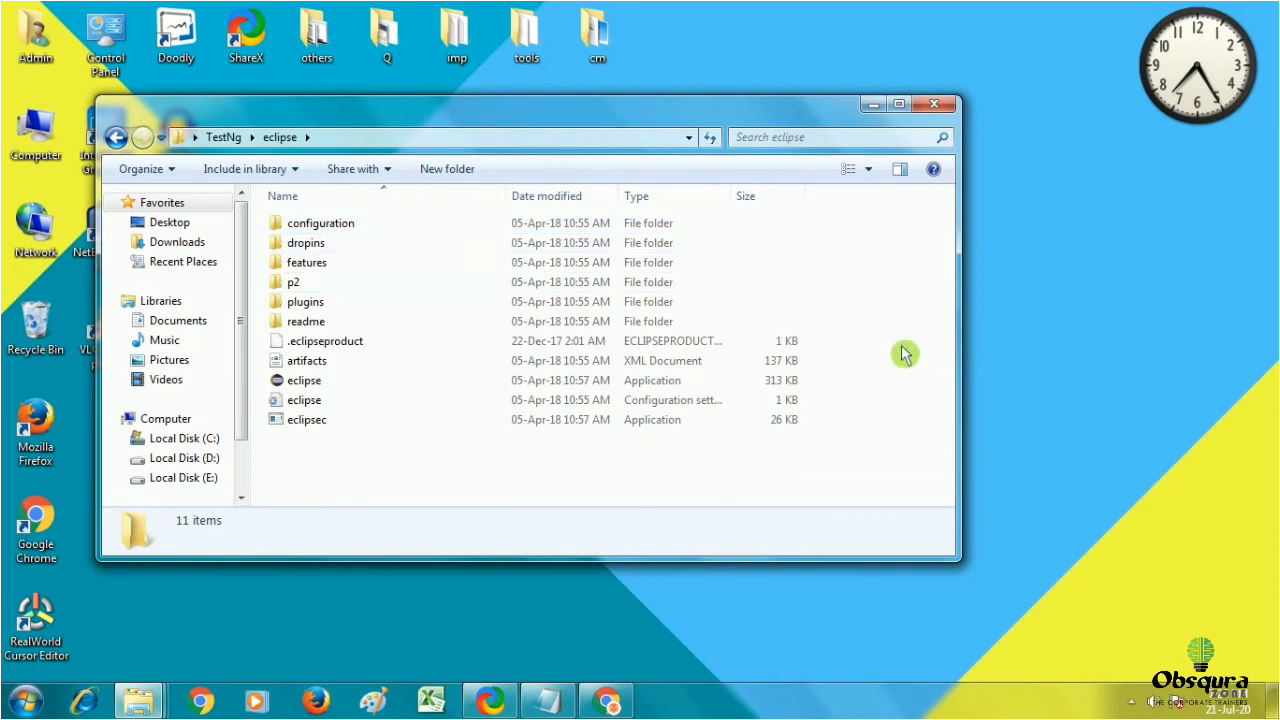
double_click(317, 383)
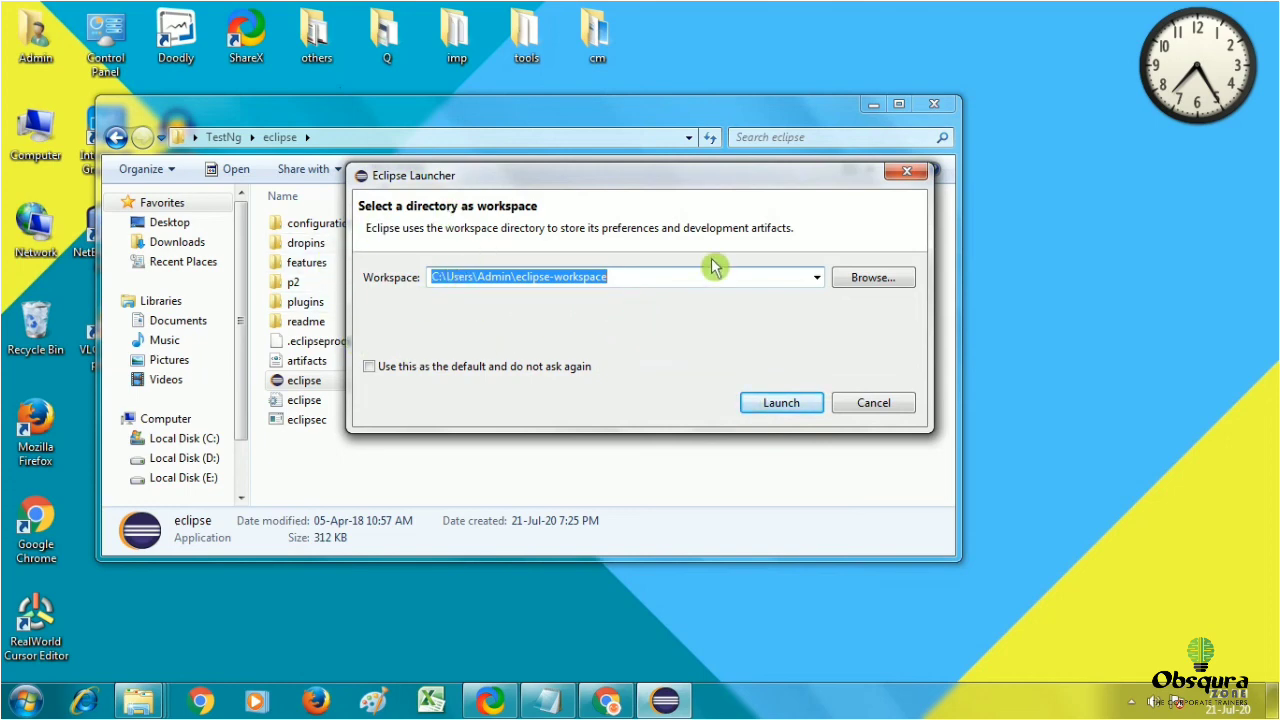
Launch Eclipse with the default eclipse-workspace, maximize its window, and close the Welcome tab.
click(785, 410)
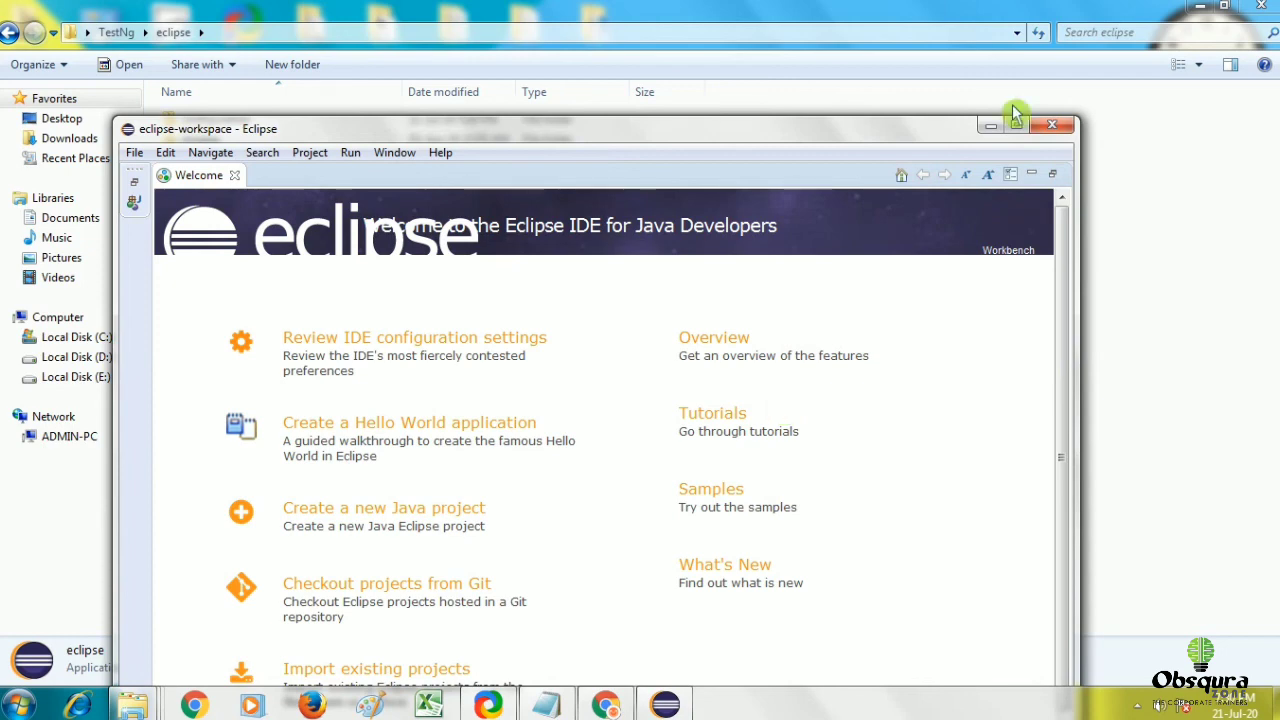
click(1052, 124)
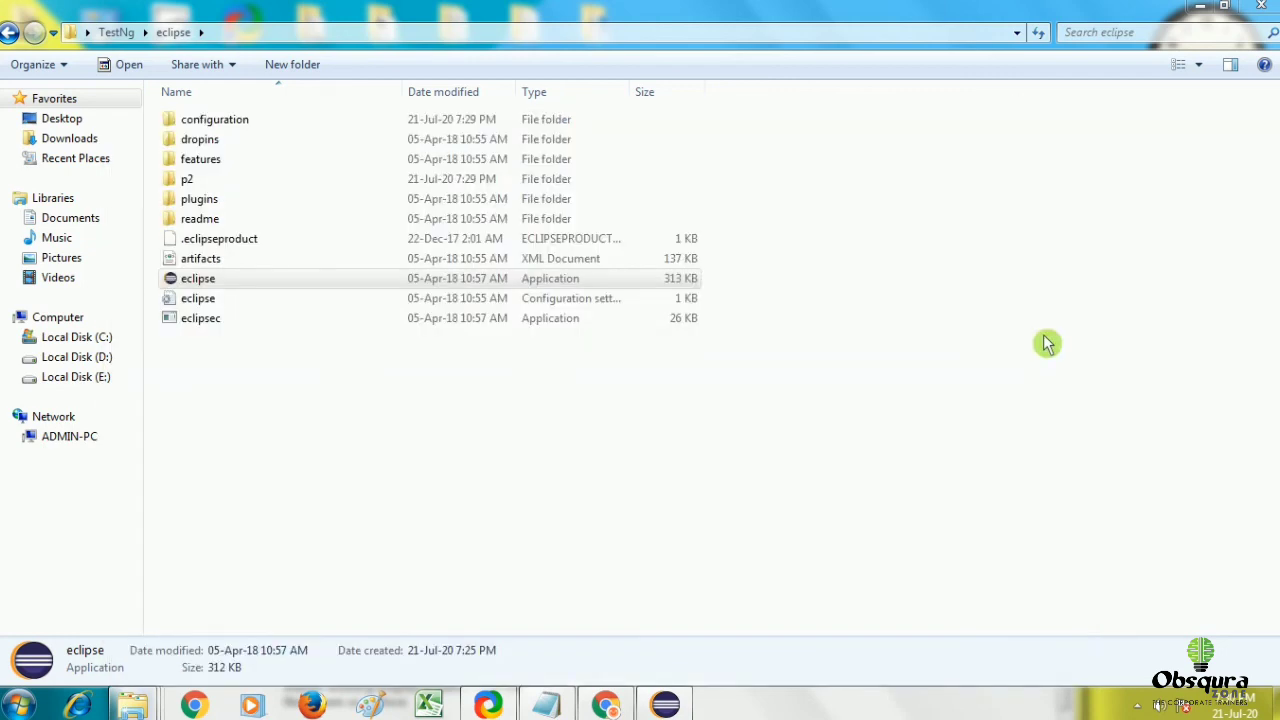
click(668, 706)
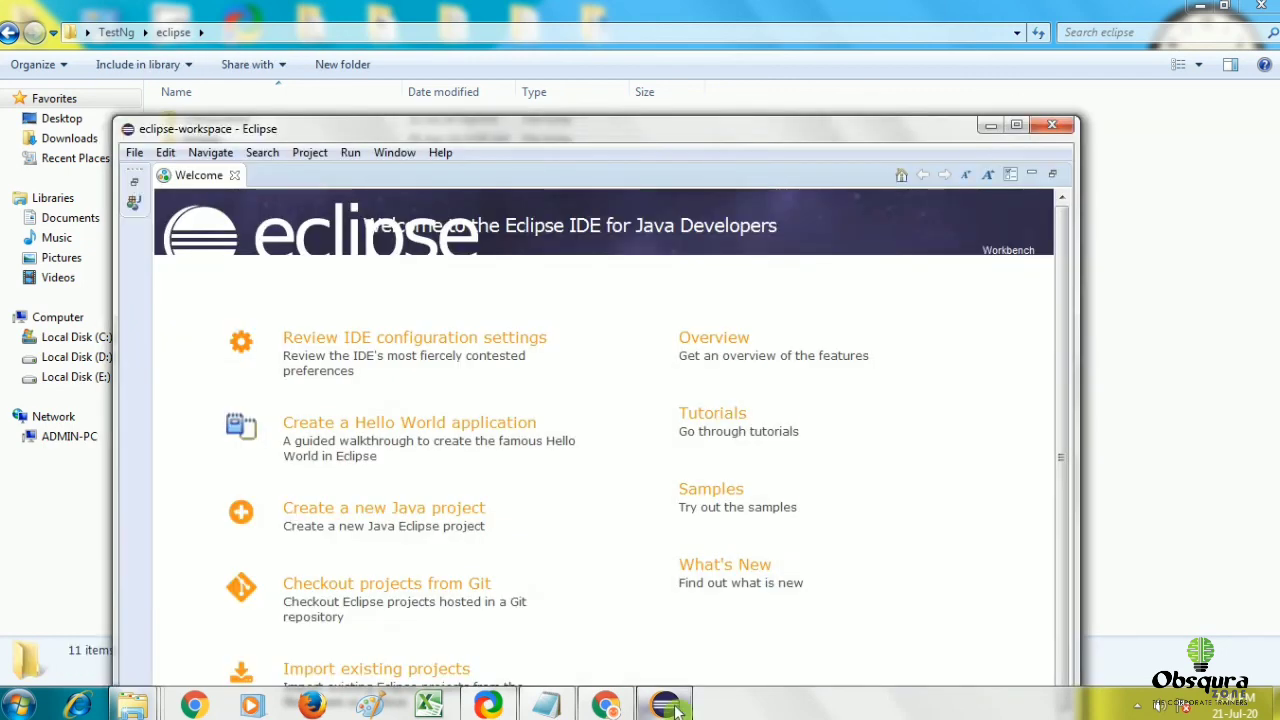
click(1016, 125)
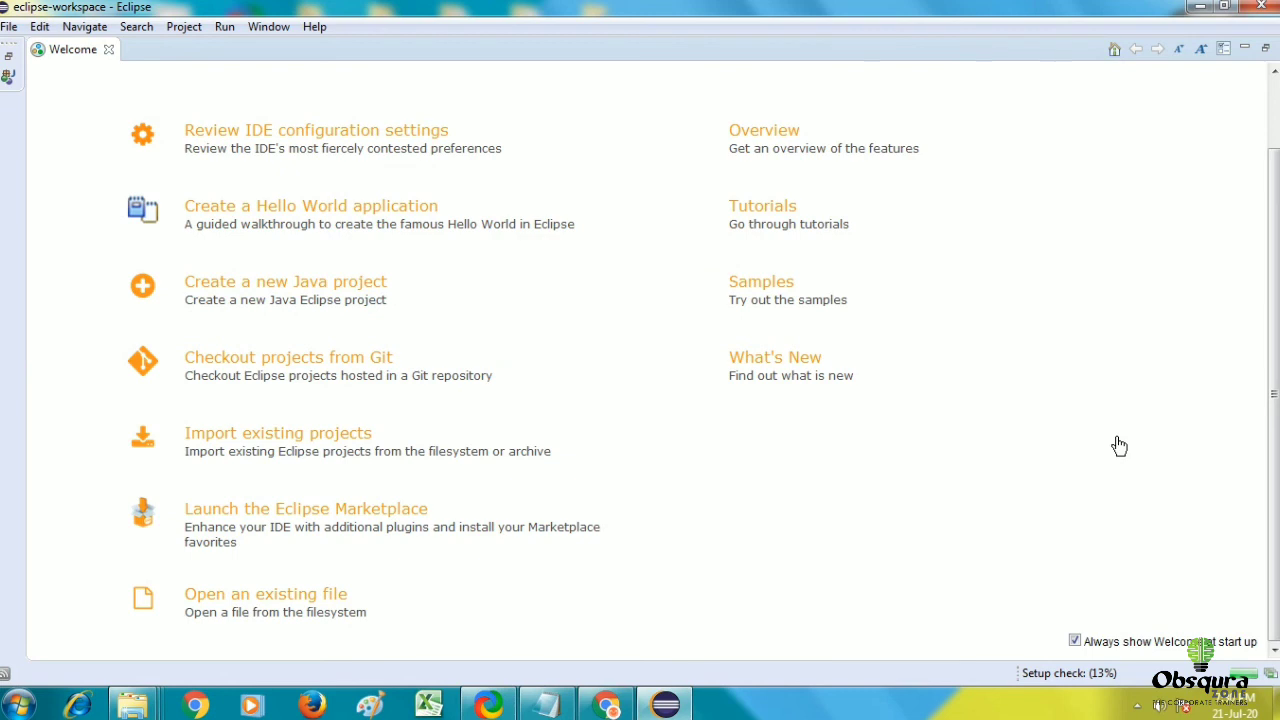
scroll(1119, 446, up, 2)
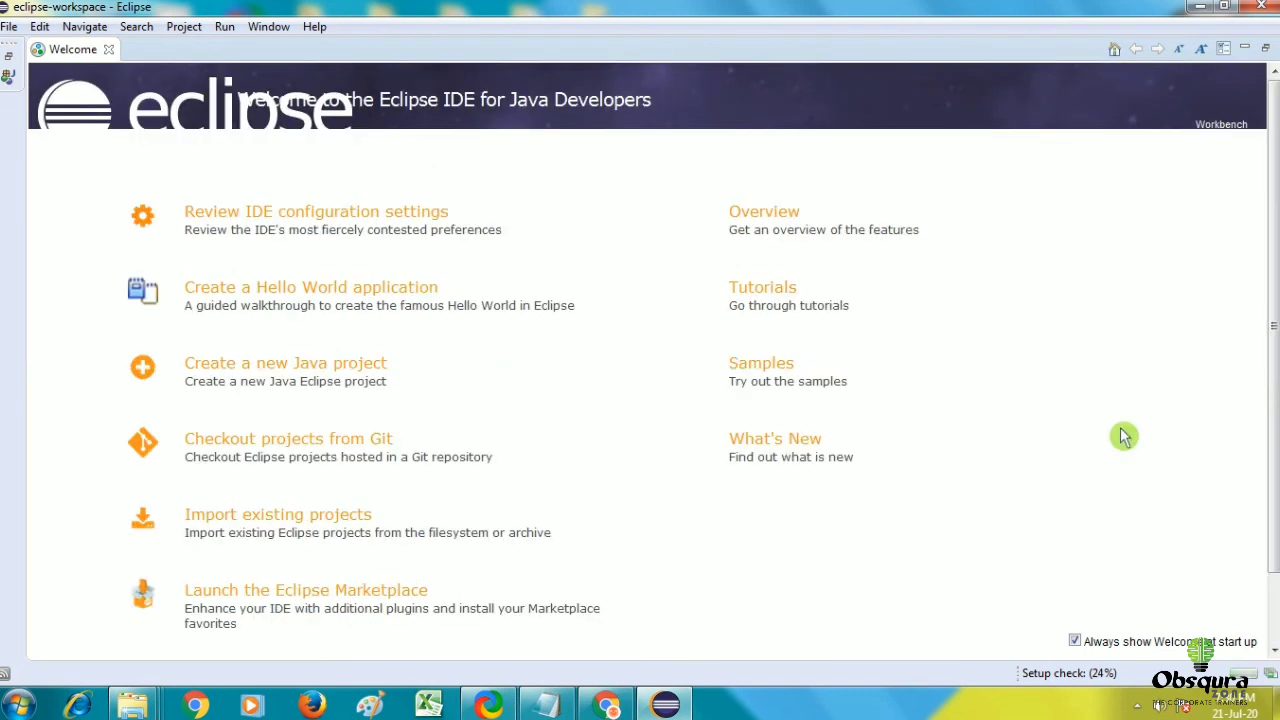
click(112, 50)
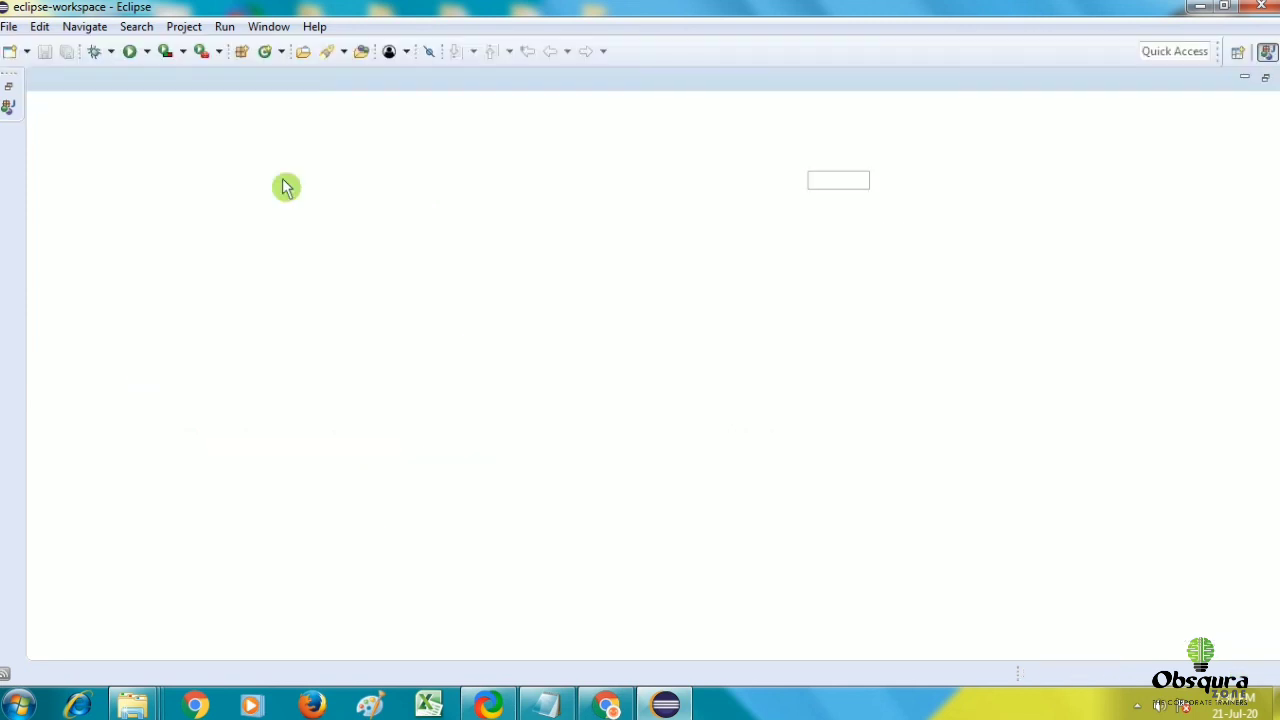